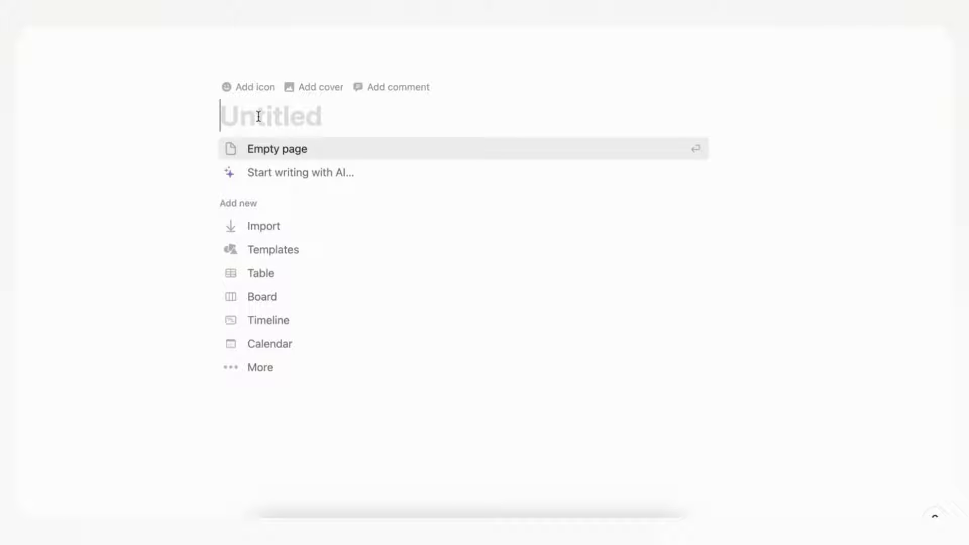
Step: Title the Notion page 'Meeting Automation' and add a new empty table database
type("M")
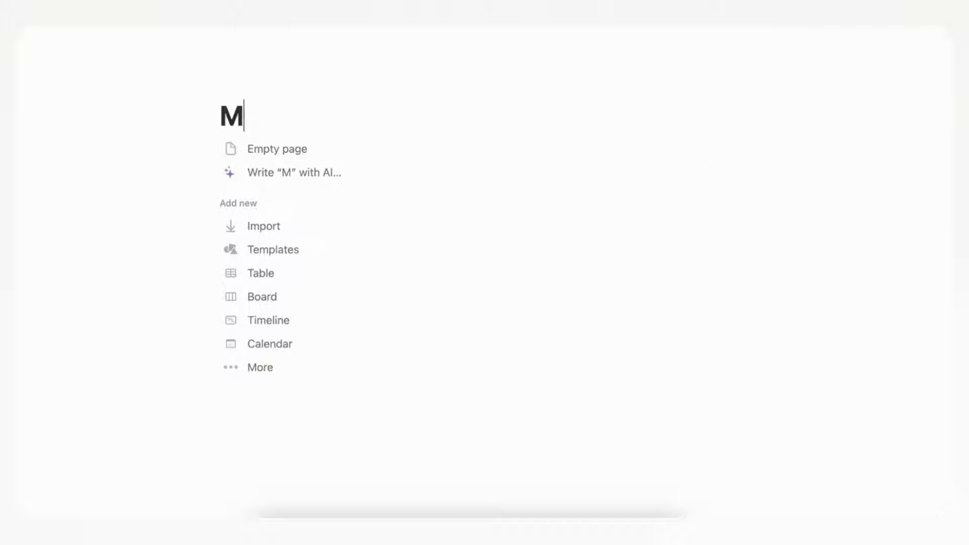
type("eeting Automation")
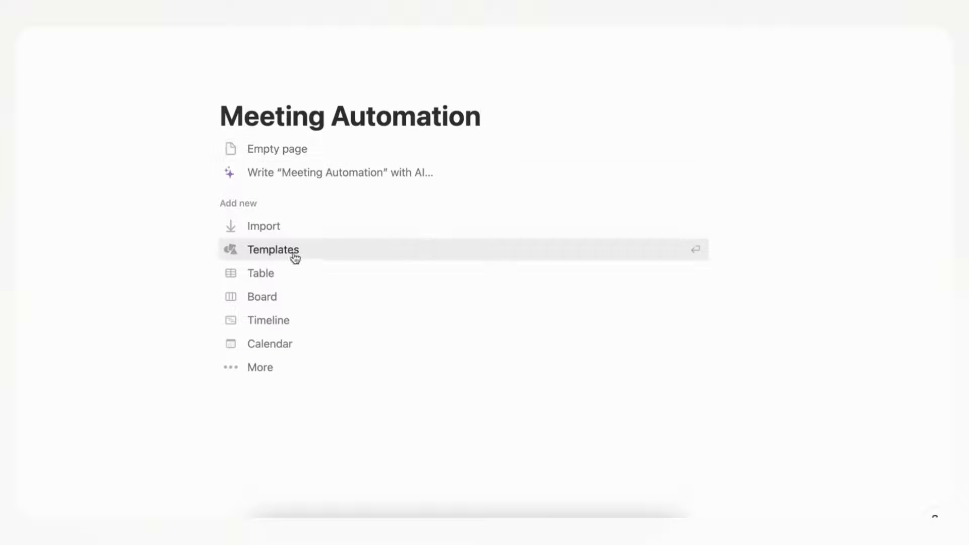
left_click(284, 275)
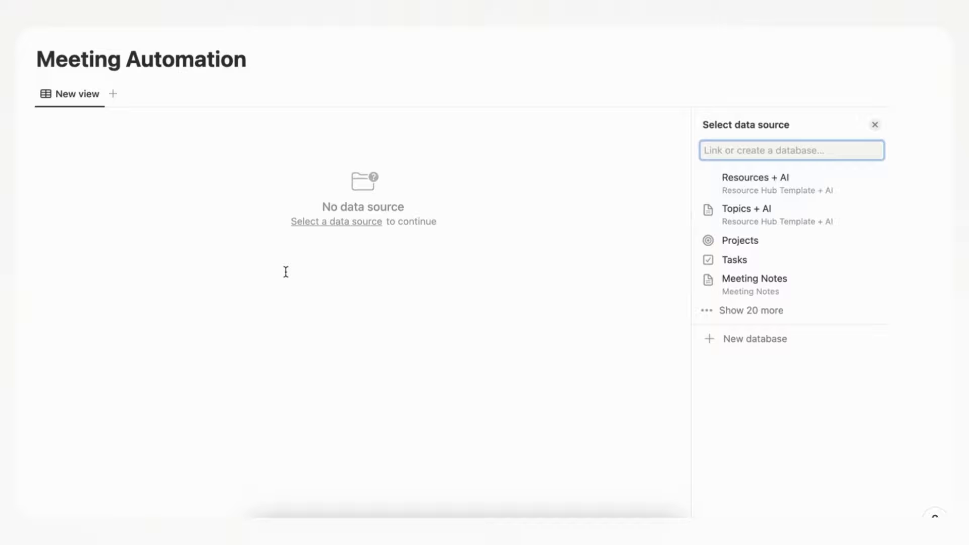
left_click(746, 345)
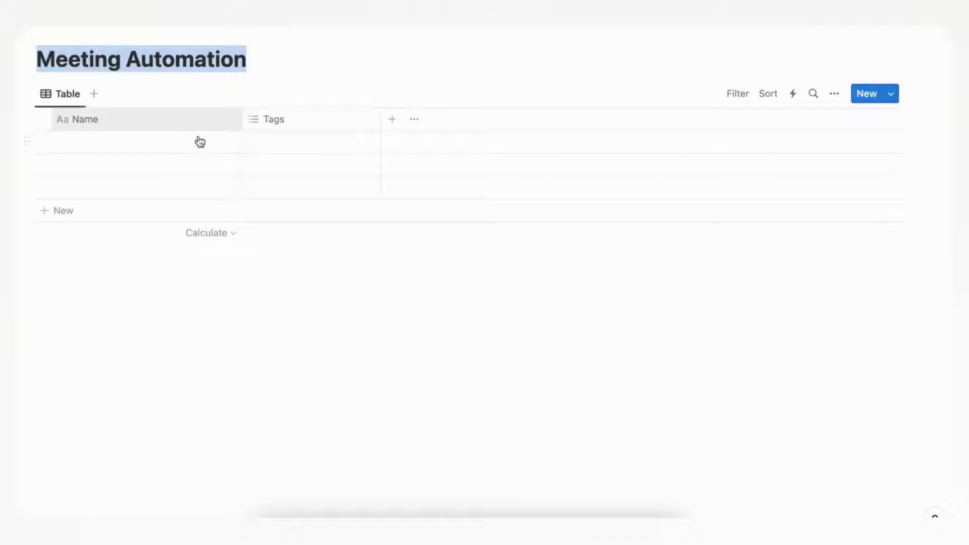
mouse_move(224, 144)
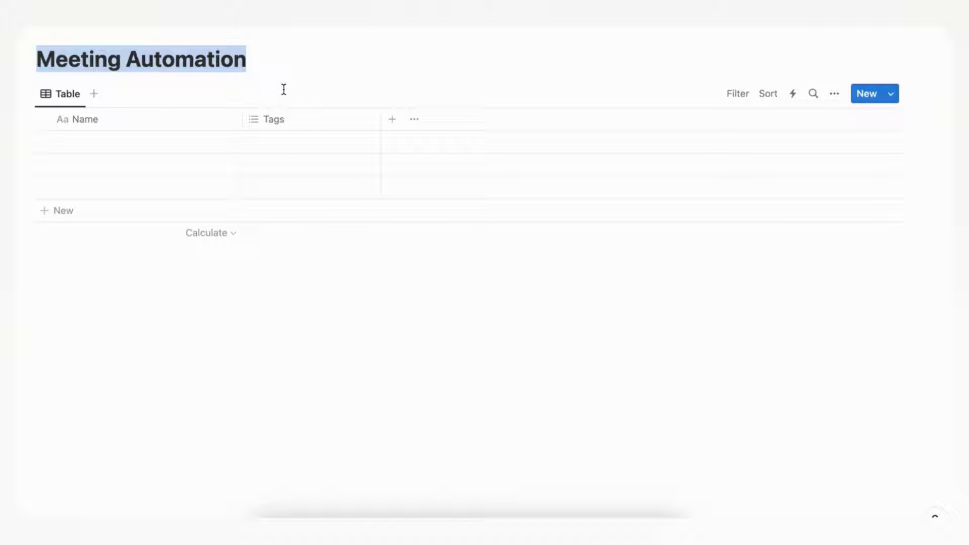
Step: Change the Tags column's property type from multi-select to Date
left_click(310, 122)
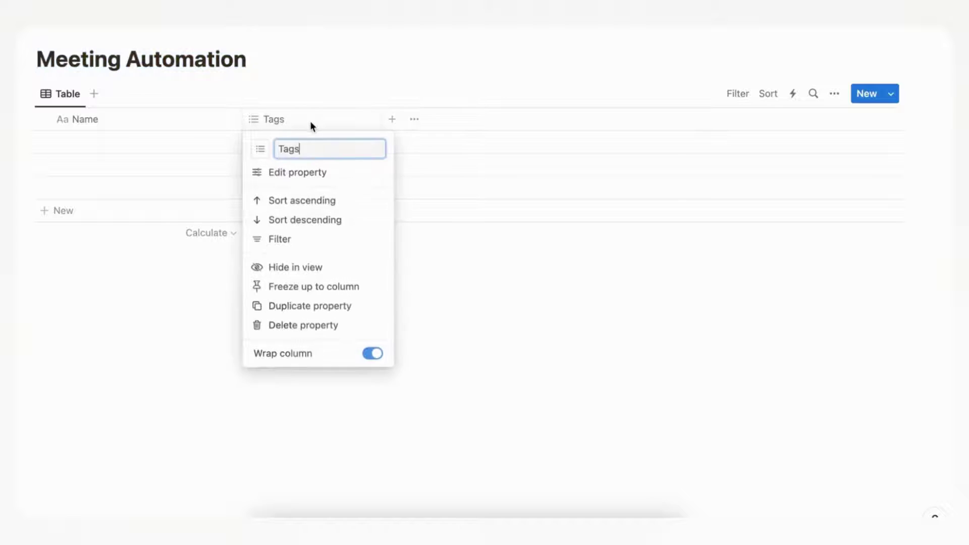
left_click(325, 174)
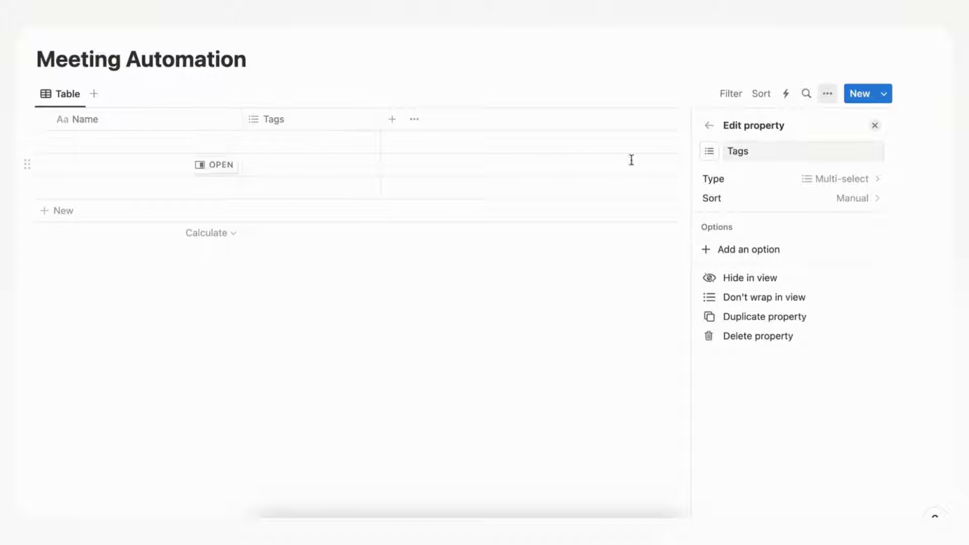
left_click(833, 183)
type("date")
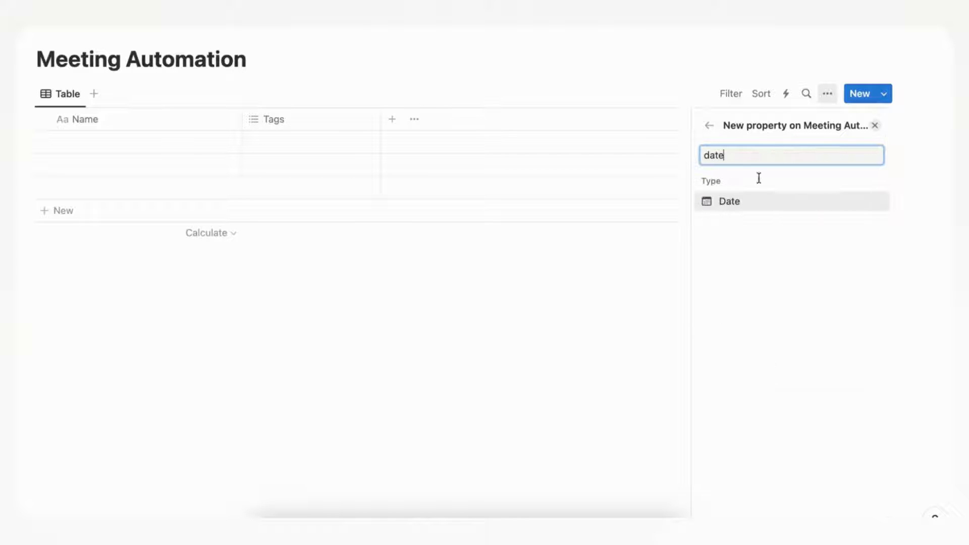
left_click(760, 200)
left_click(875, 126)
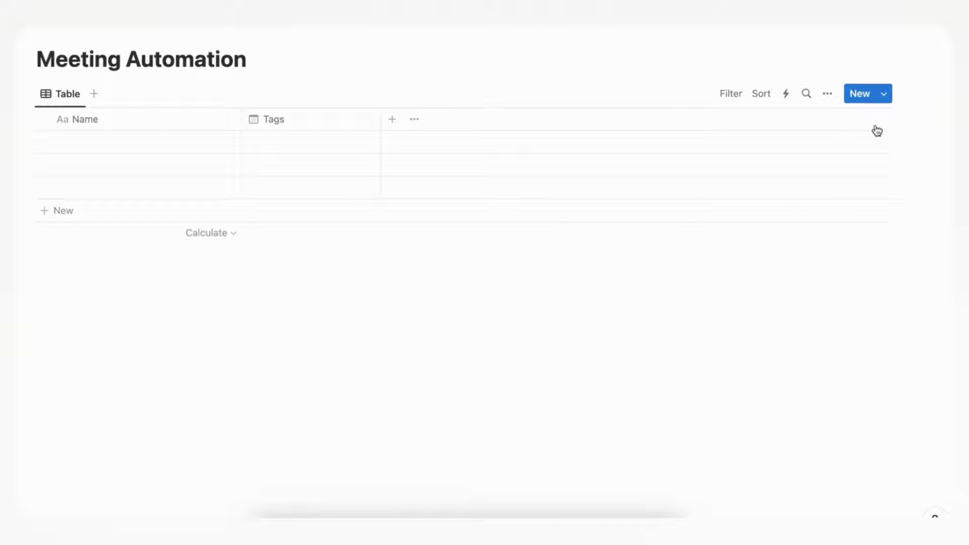
Step: Rename the second column from Tags to Date
left_click(300, 120)
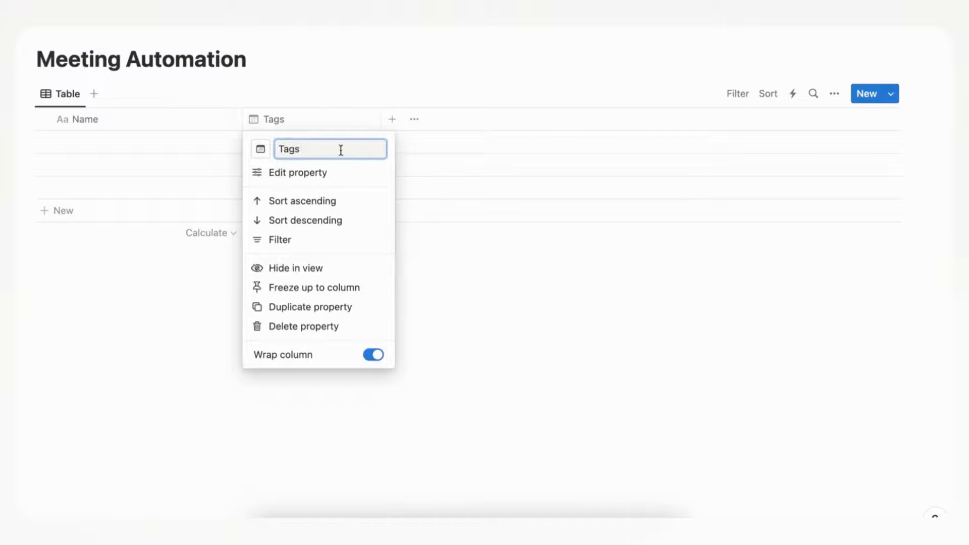
key("BackSpace")
key("BackSpace")
key("BackSpace")
key("BackSpace")
type("Date")
key("Return")
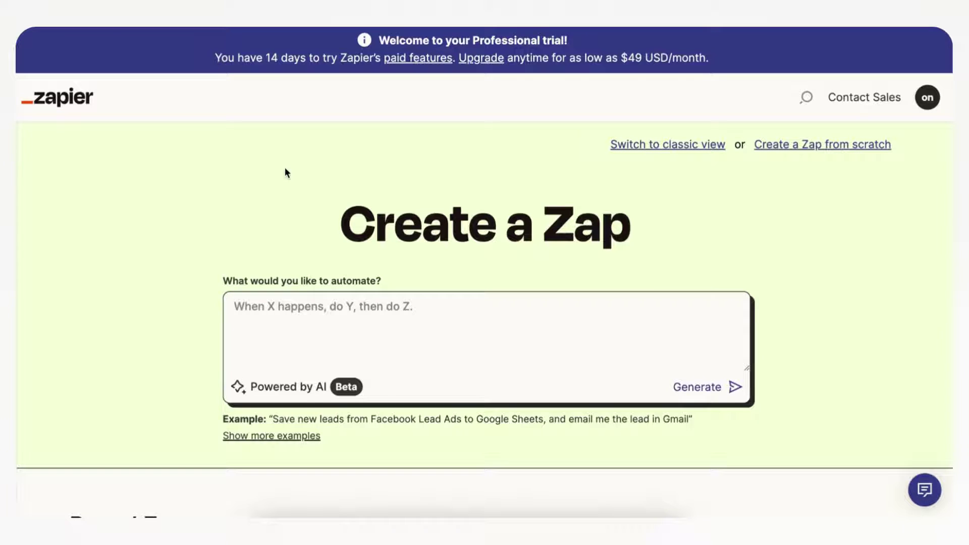
Step: Browse Zapier's plans: Free, Starter ($19.99), Professional ($49), Team ($69) and Company, billed yearly
scroll(285, 168, "down", 1)
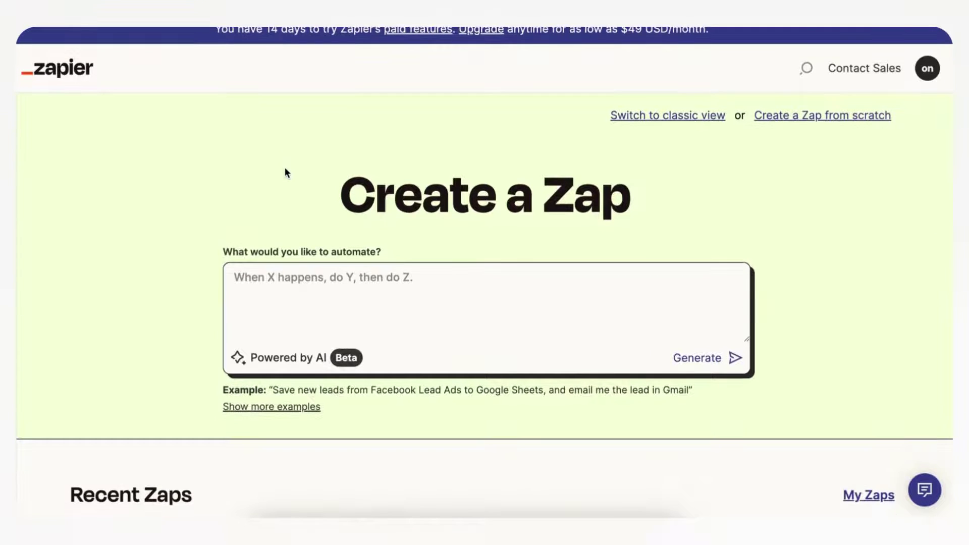
scroll(285, 168, "down", 5)
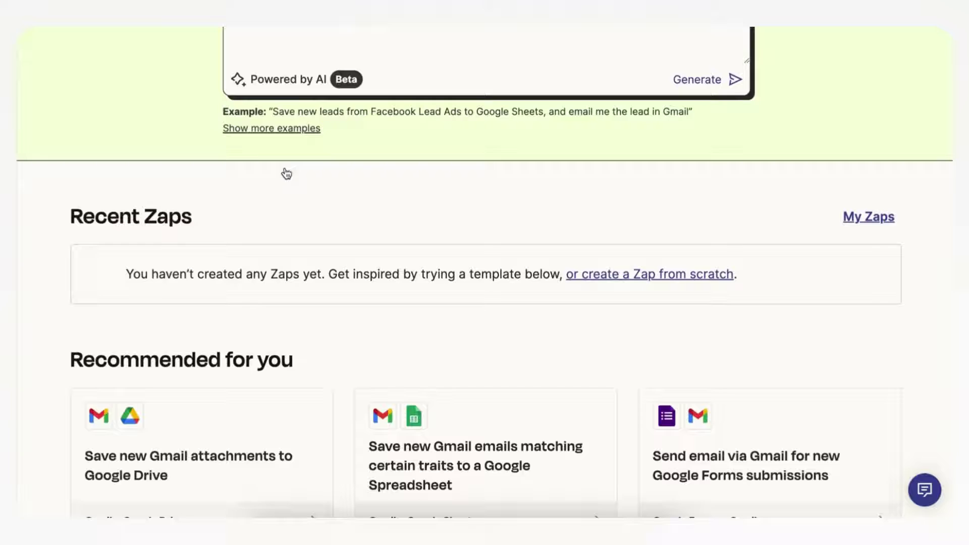
scroll(286, 173, "up", 6)
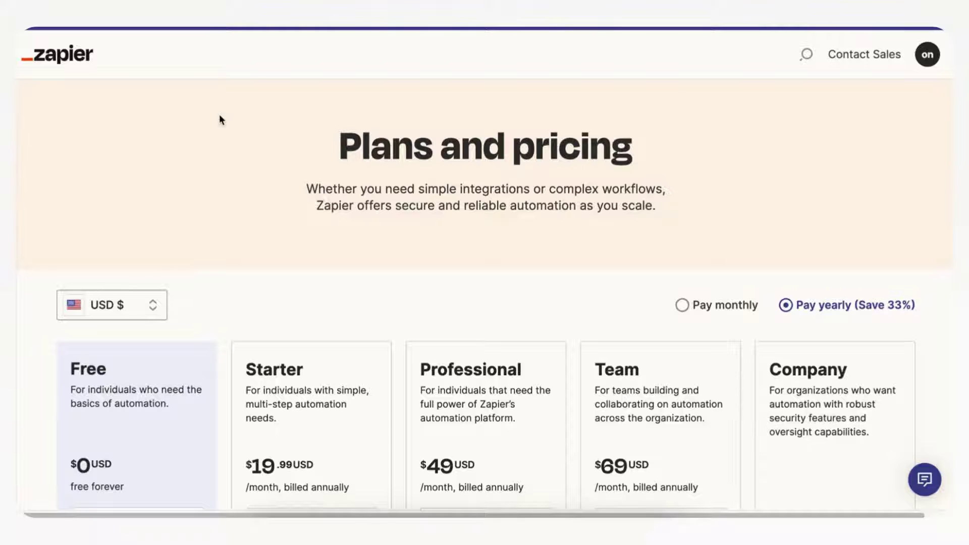
scroll(219, 116, "down", 3)
scroll(219, 119, "down", 3)
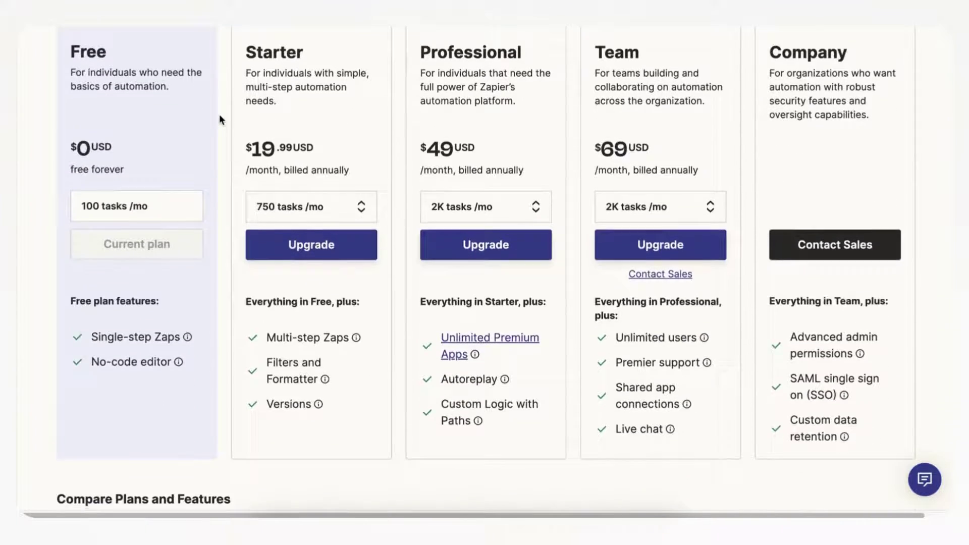
scroll(219, 119, "up", 1)
scroll(219, 114, "down", 1)
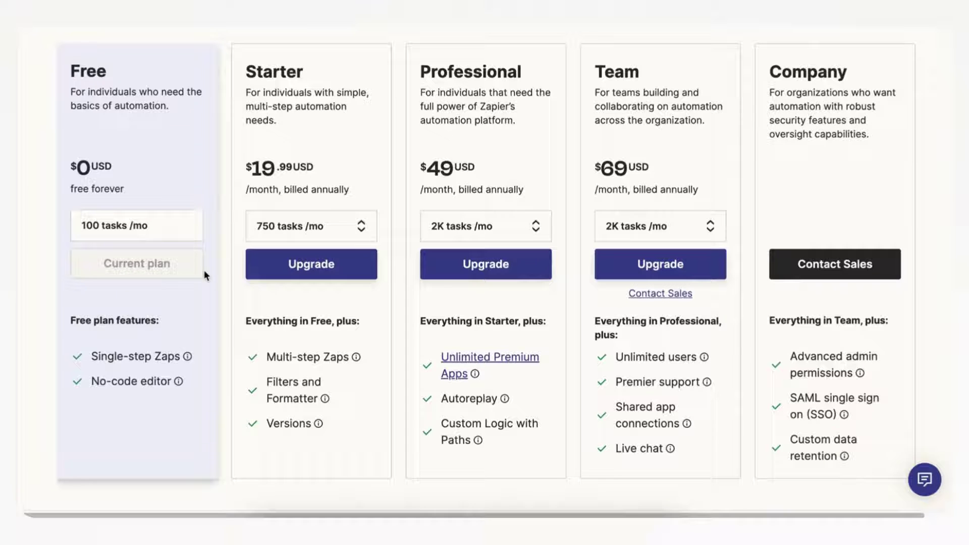
mouse_move(187, 359)
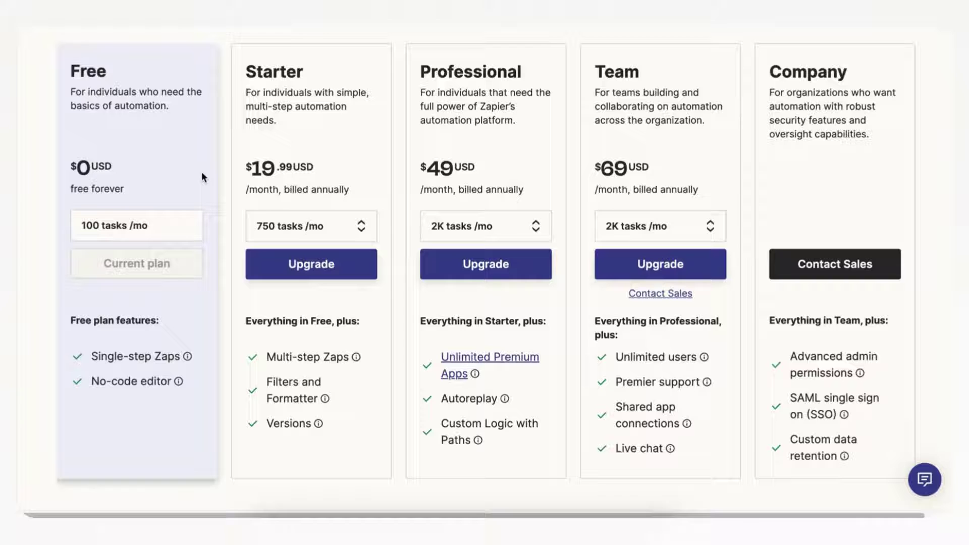
scroll(202, 172, "up", 1)
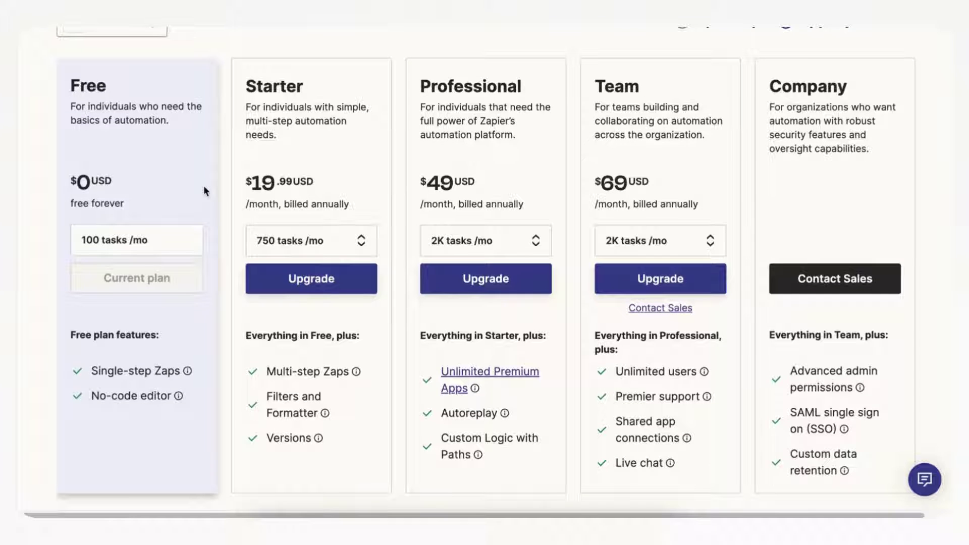
scroll(204, 187, "up", 2)
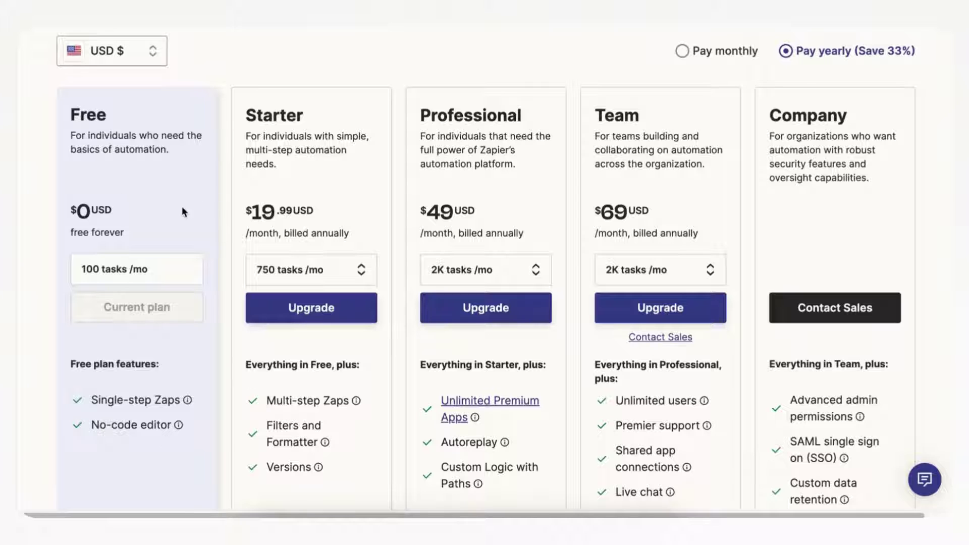
scroll(180, 197, "up", 5)
scroll(199, 262, "down", 2)
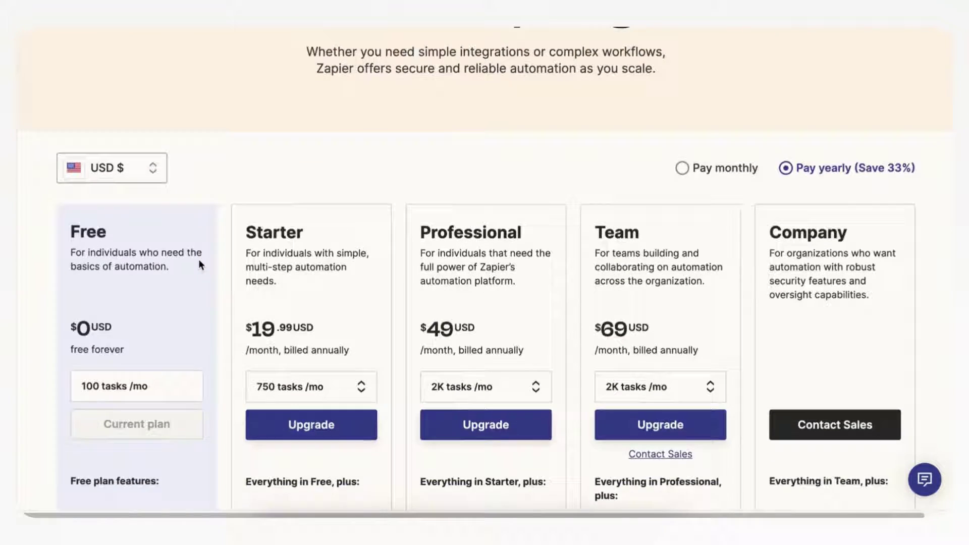
scroll(199, 261, "down", 2)
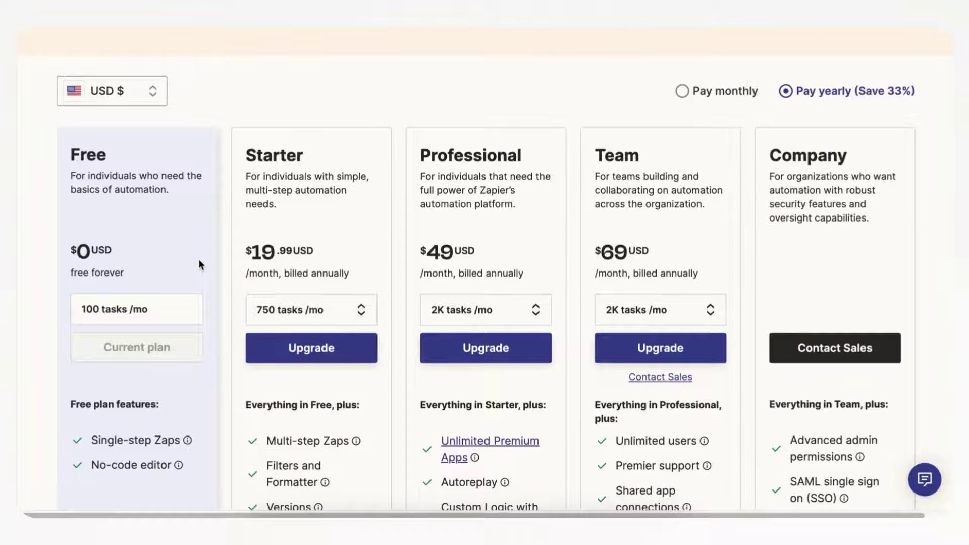
scroll(198, 259, "up", 3)
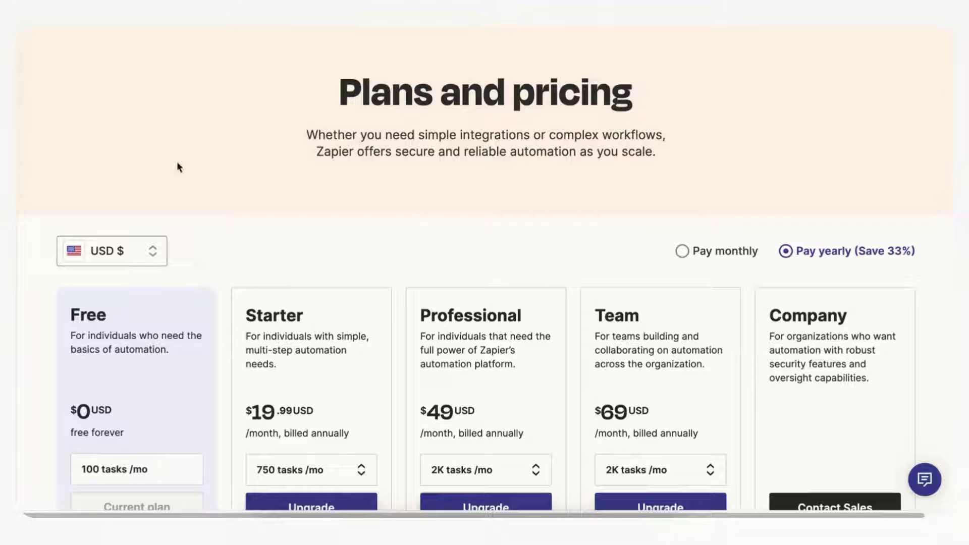
Step: Confirm Google Calendar lists the Automation Calendar, then return to Zapier's Create a Zap page
mouse_move(26, 147)
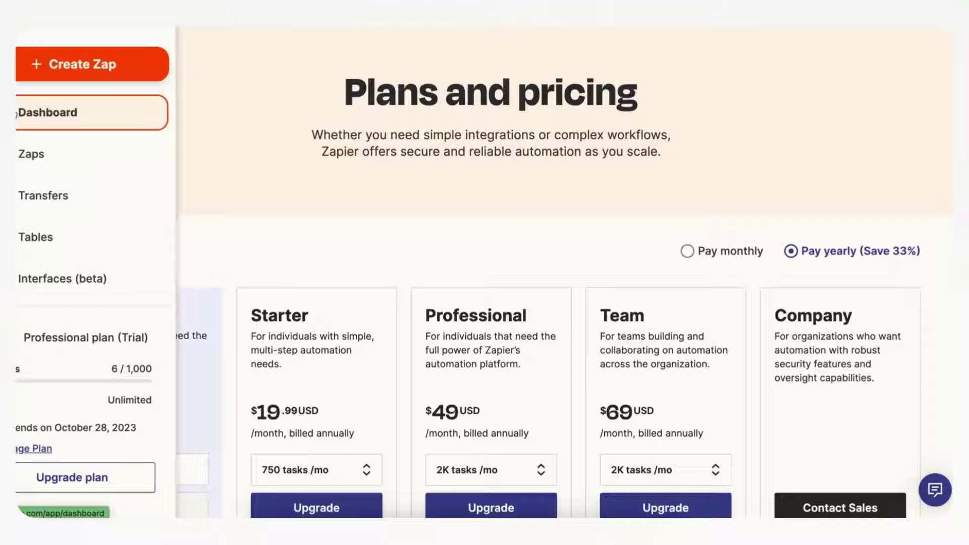
left_click(135, 126)
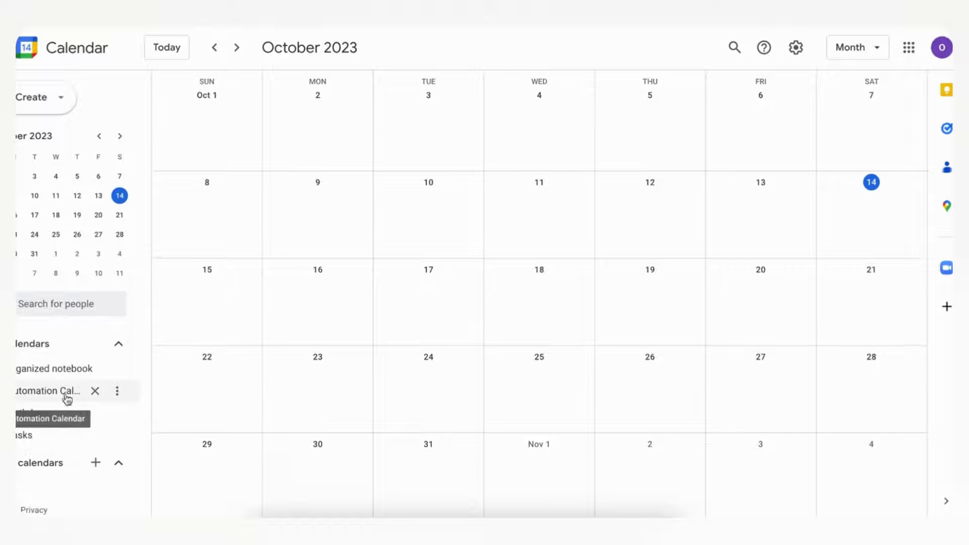
left_click(98, 464)
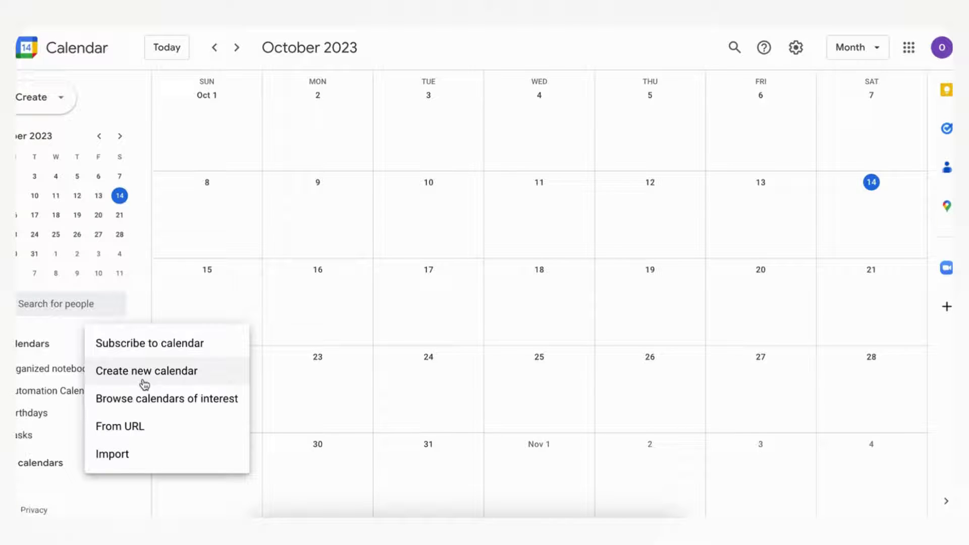
left_click(140, 277)
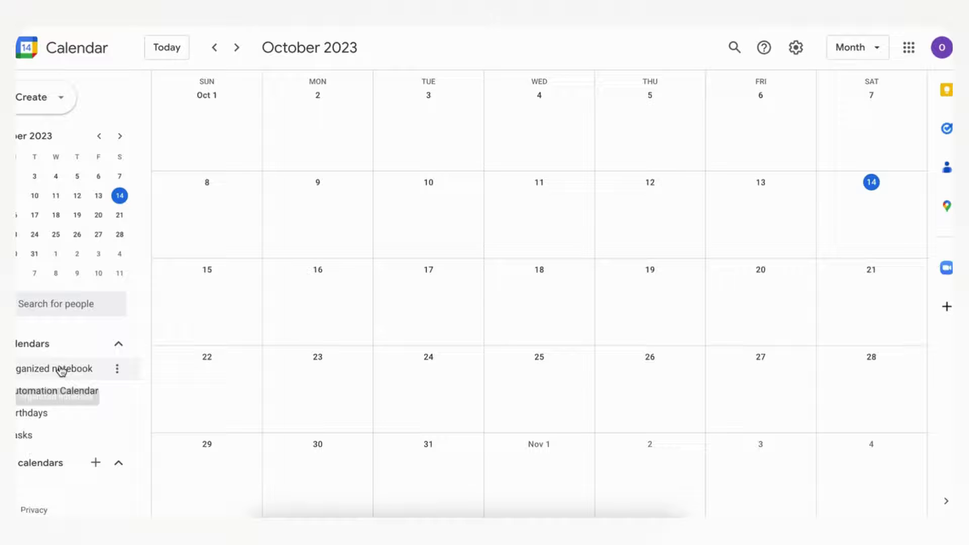
mouse_move(125, 394)
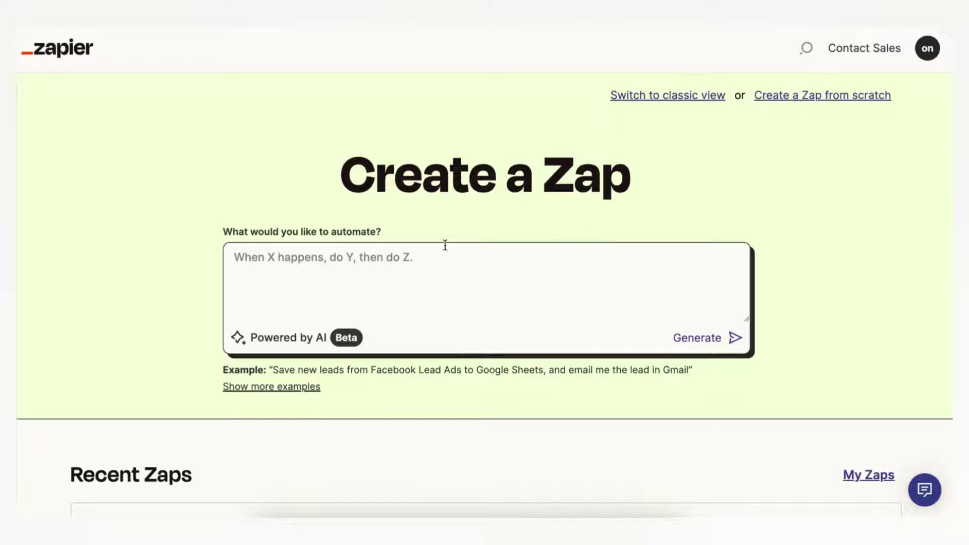
Step: Pair Notion as the trigger app with Google Calendar as the action app
left_click(671, 102)
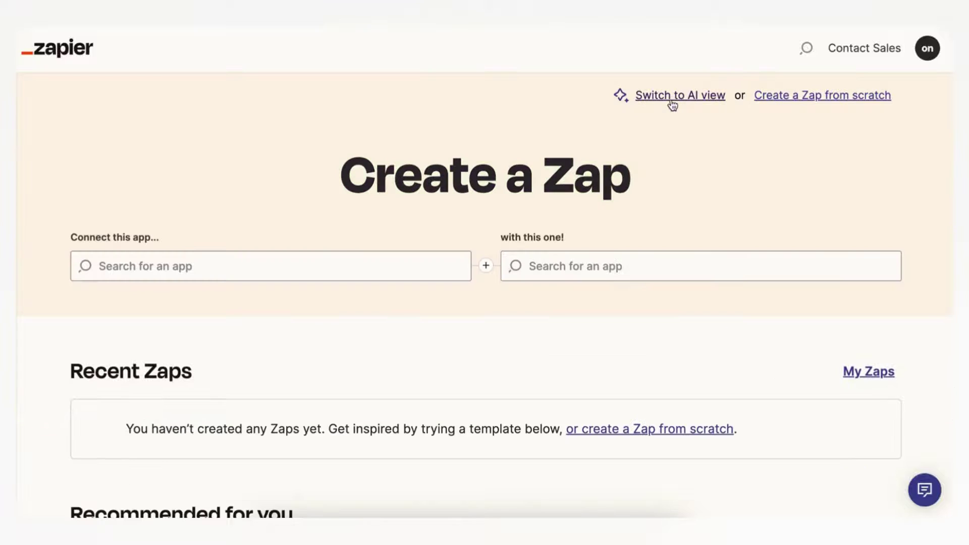
left_click(244, 268)
type("noti")
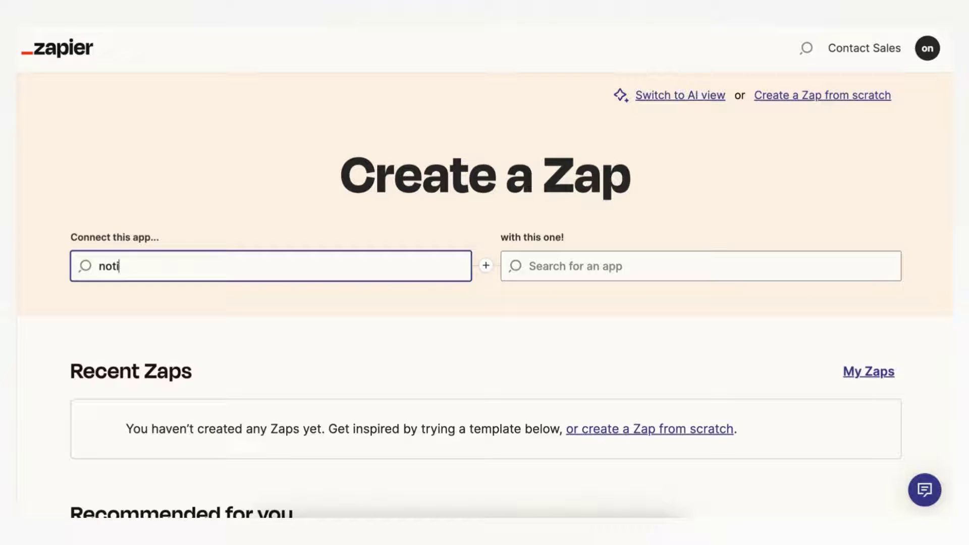
type("on")
left_click(238, 310)
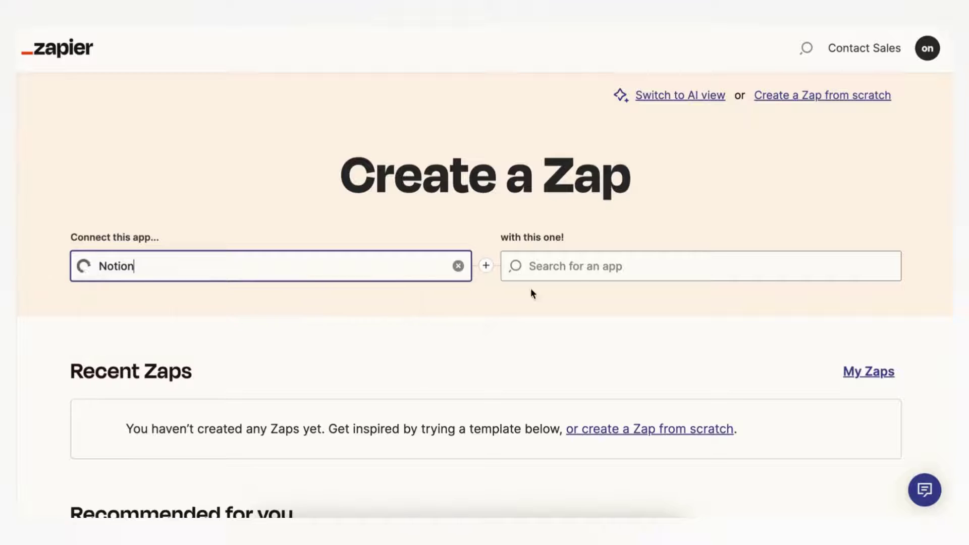
left_click(580, 268)
type("google calendar")
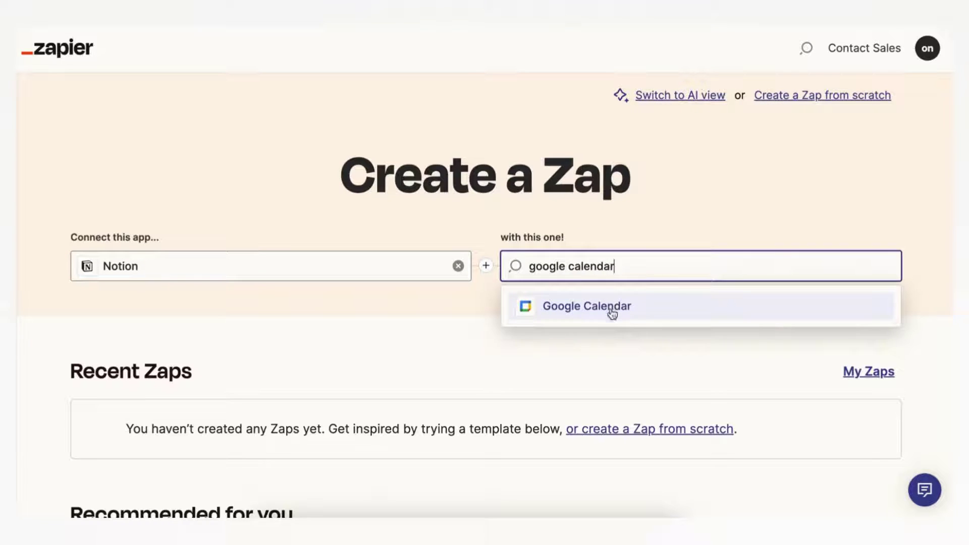
left_click(610, 307)
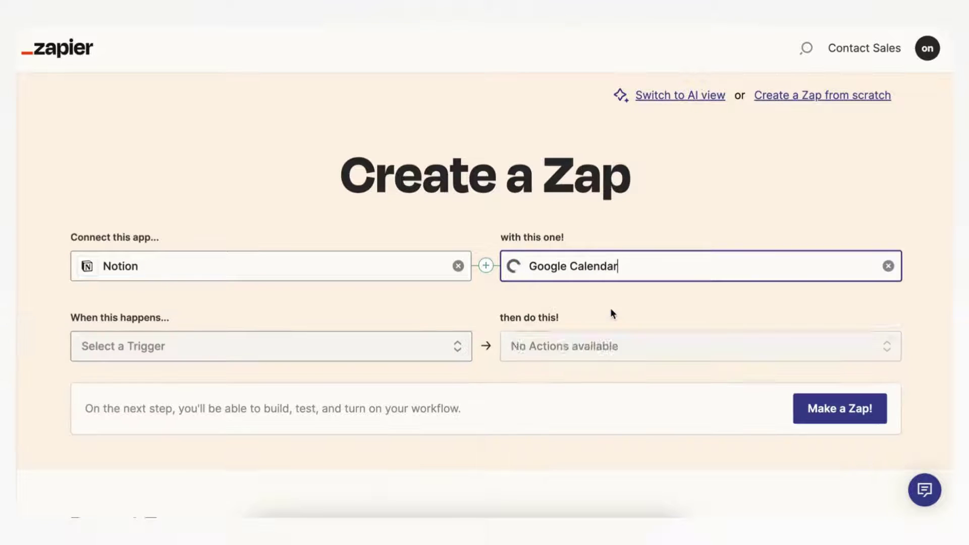
Step: Use New Database Item as the Notion trigger and Find or Create Event as the action
scroll(577, 307, "down", 1)
left_click(378, 301)
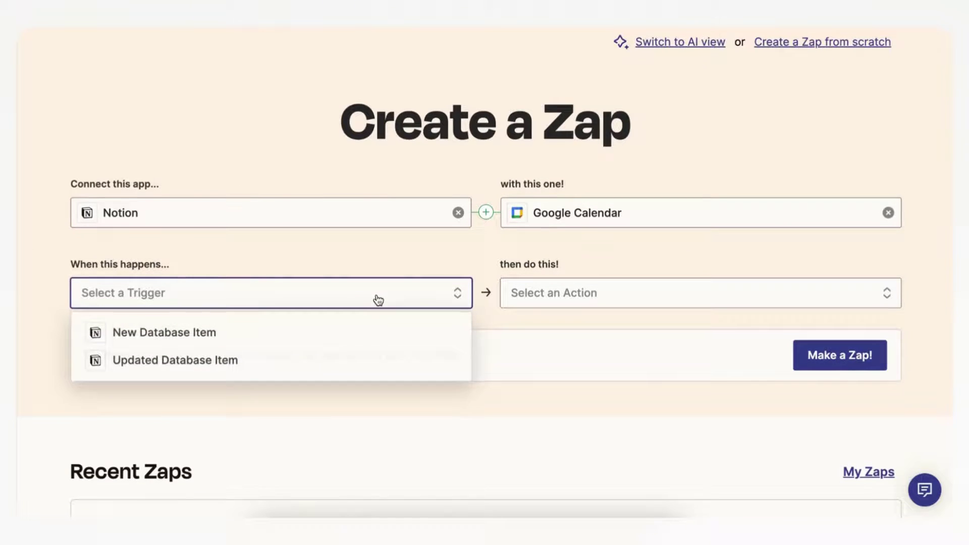
left_click(378, 334)
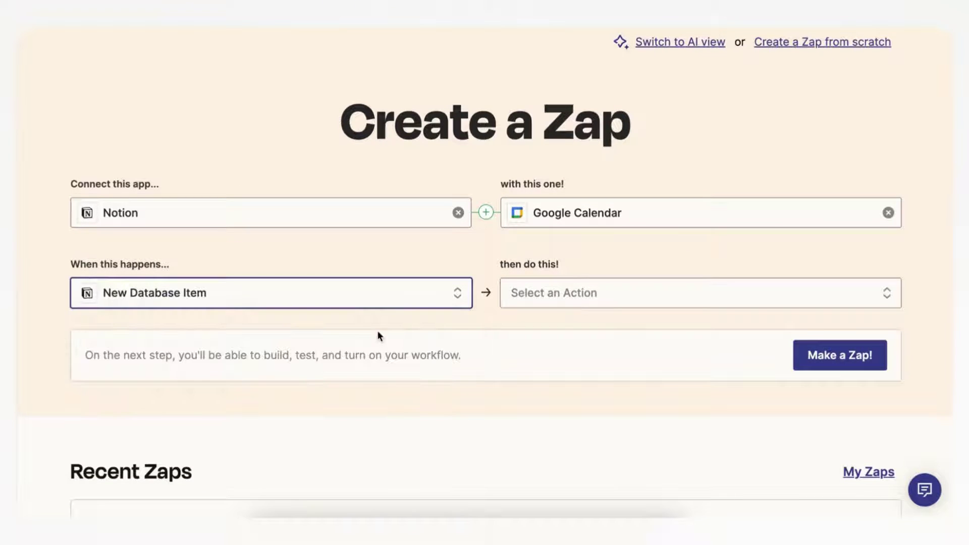
left_click(553, 301)
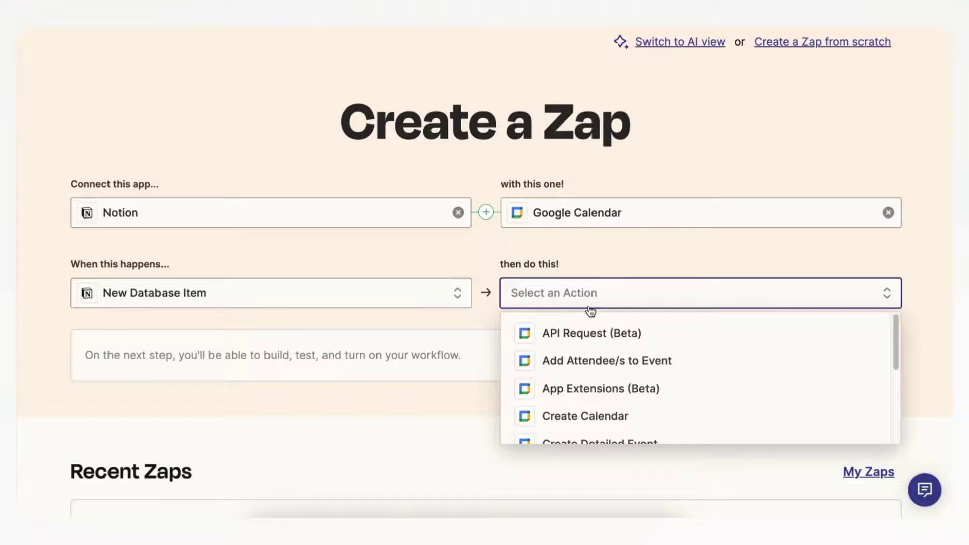
scroll(590, 310, "down", 1)
scroll(590, 310, "down", 4)
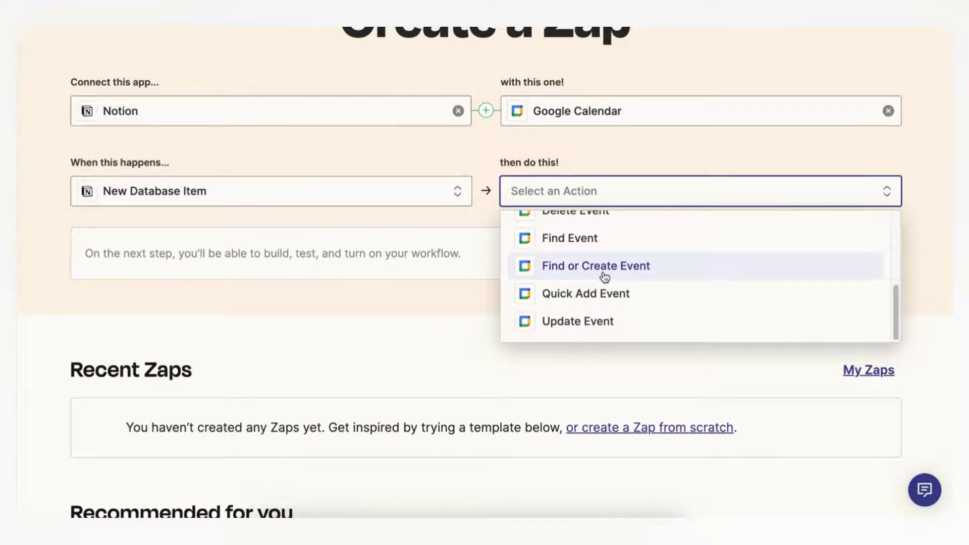
left_click(606, 276)
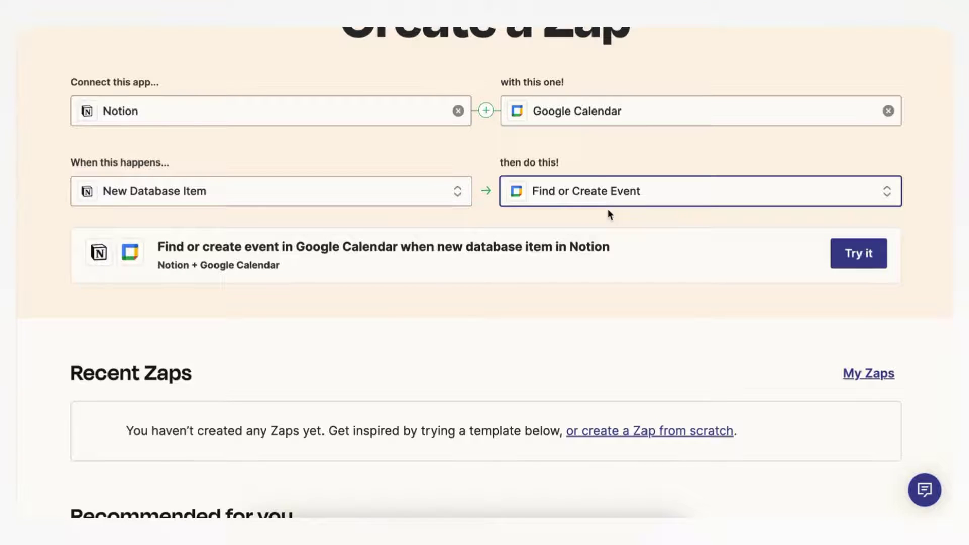
scroll(608, 209, "up", 2)
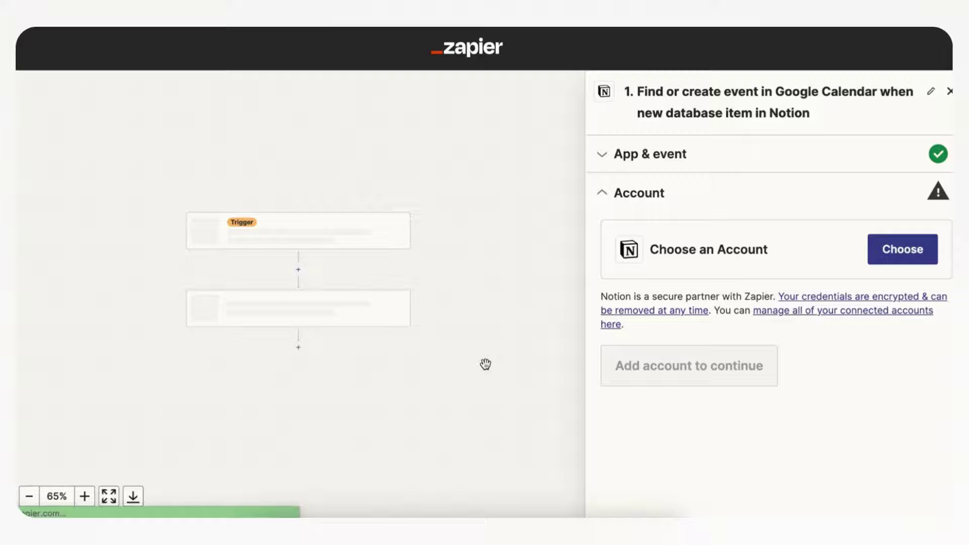
Step: Confirm New Database Item as the Notion trigger event and open the account's connection options
left_click(605, 156)
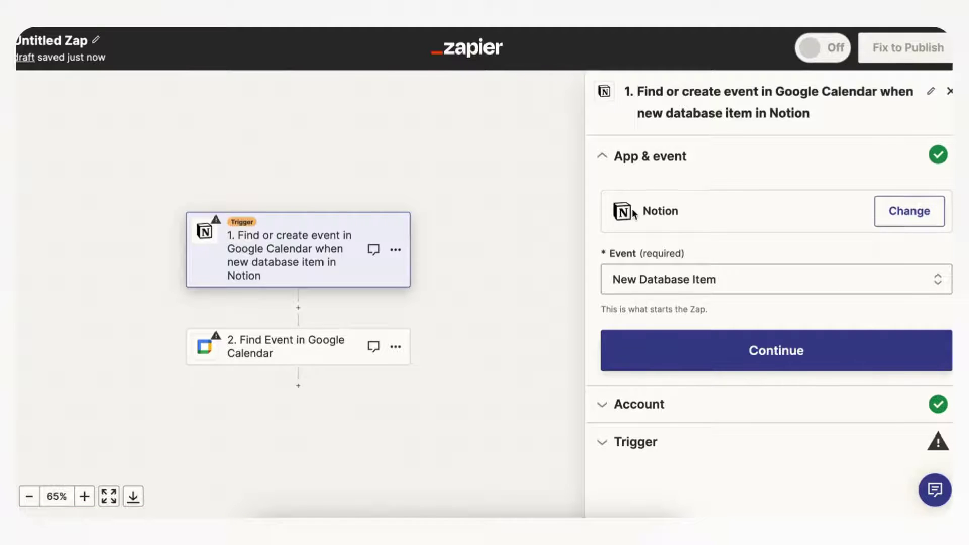
left_click(939, 283)
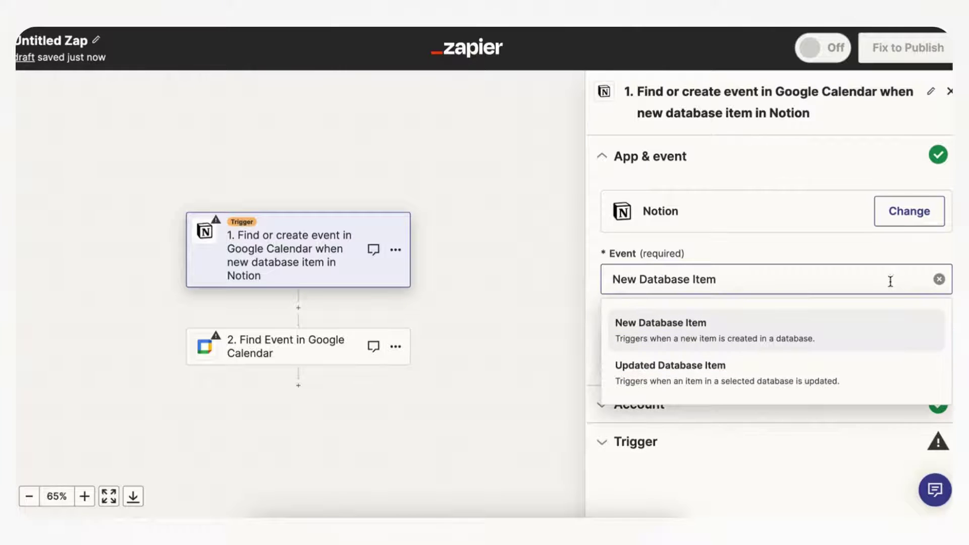
left_click(827, 253)
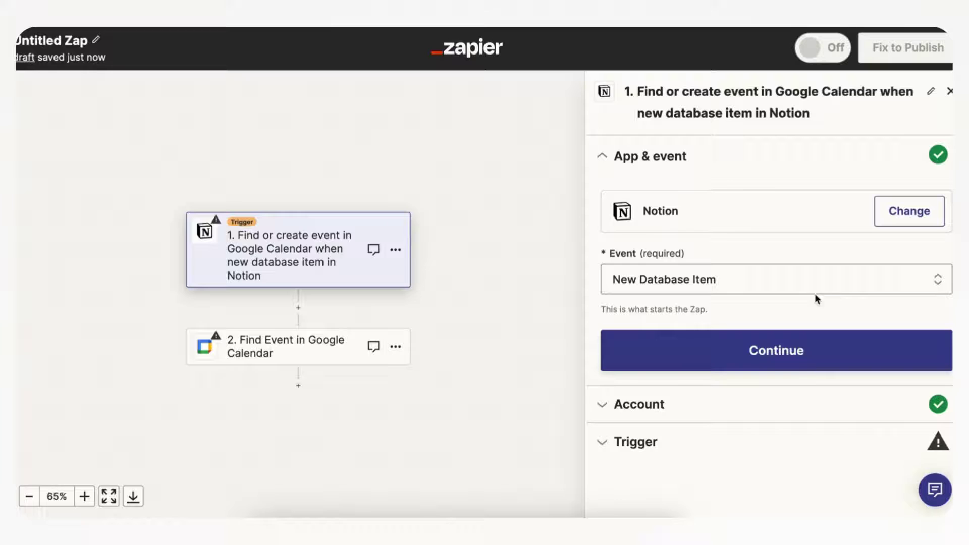
left_click(799, 360)
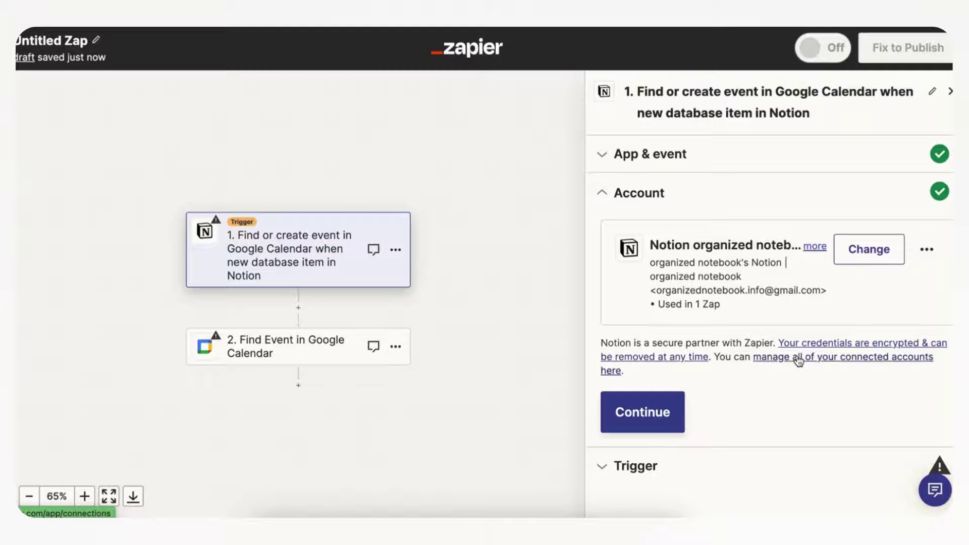
left_click(927, 251)
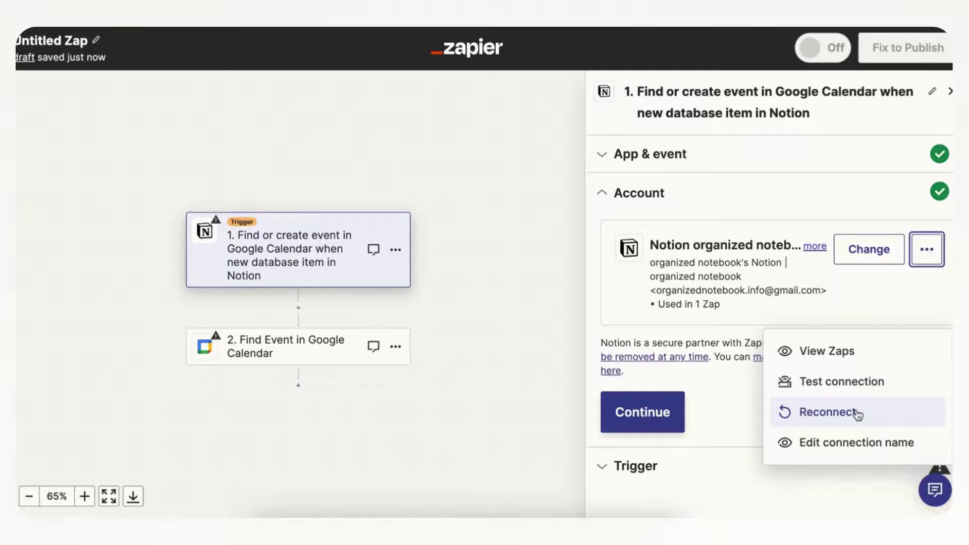
Step: Reconnect Notion and allow Zapier access to the Meeting Automation page
left_click(858, 419)
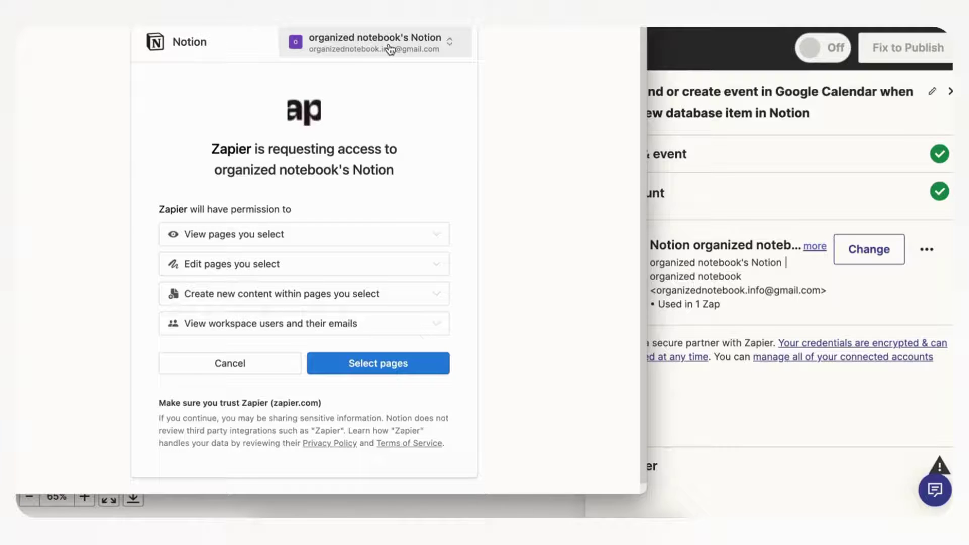
left_click(412, 375)
scroll(398, 279, "down", 10)
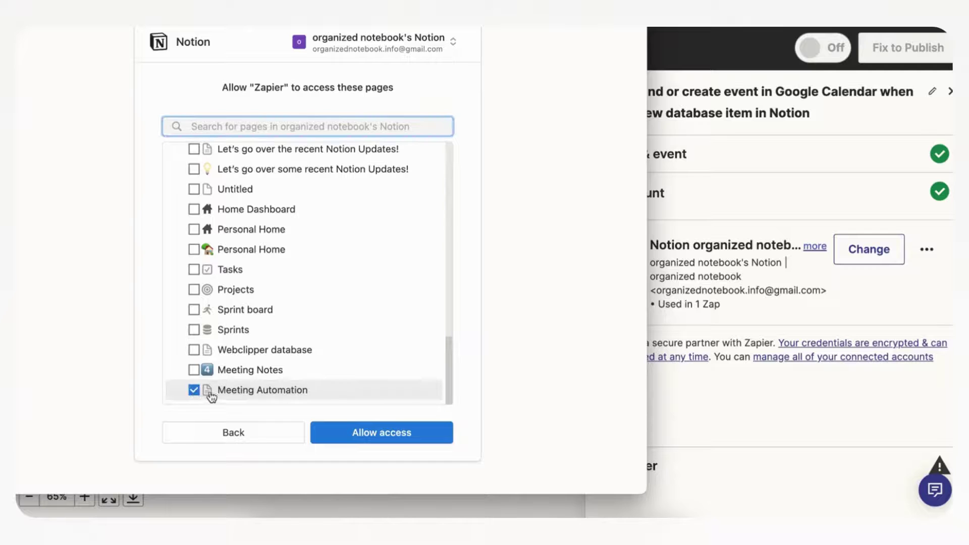
left_click(398, 433)
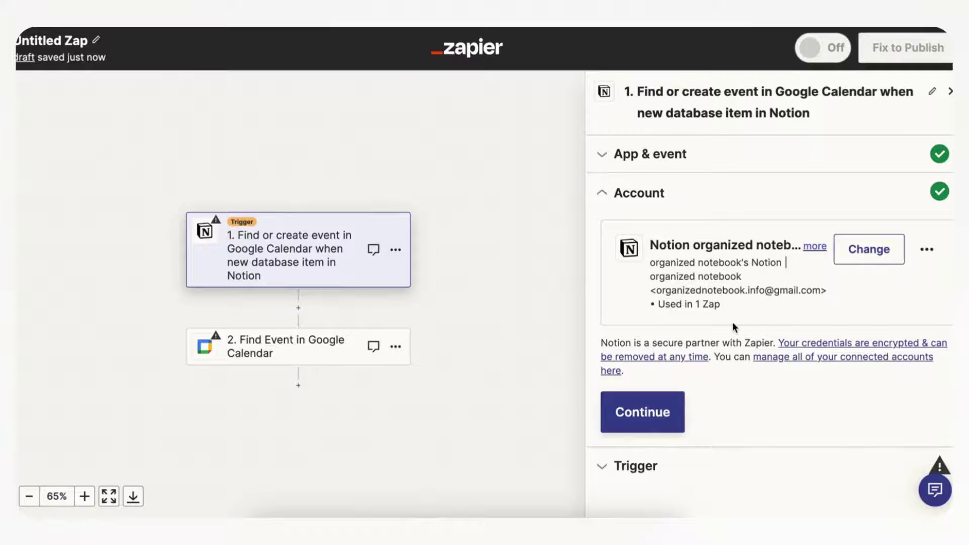
Step: Point the trigger at the Meeting Automation database, then go to the Notion table
left_click(656, 418)
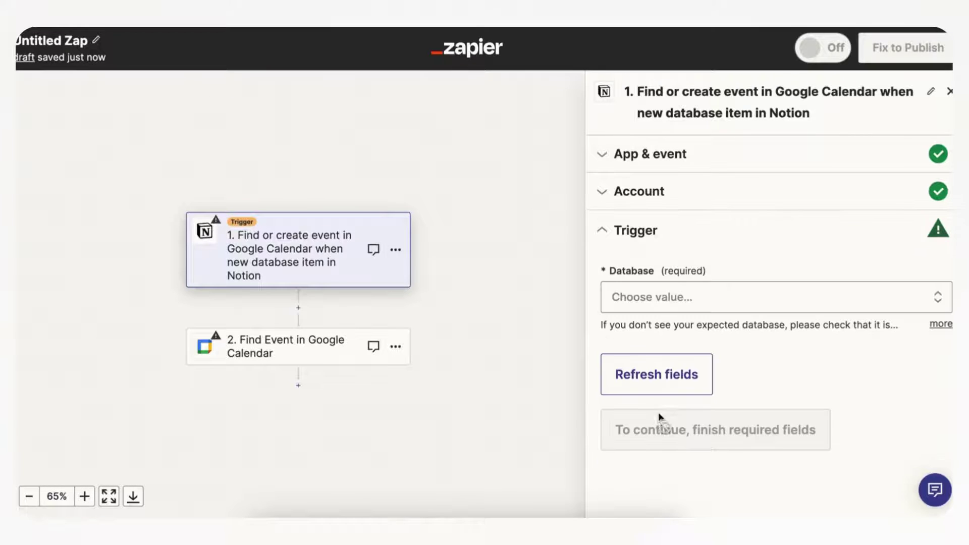
left_click(714, 303)
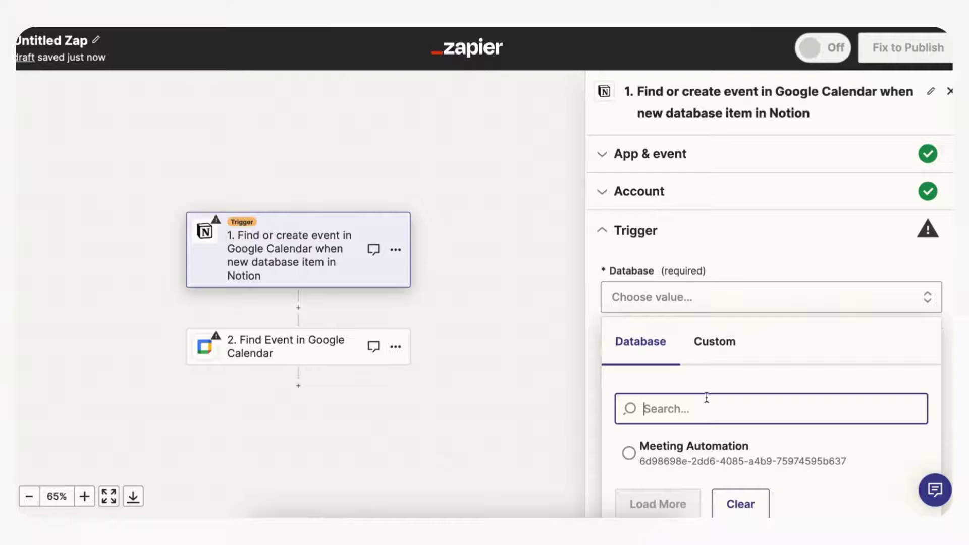
left_click(638, 441)
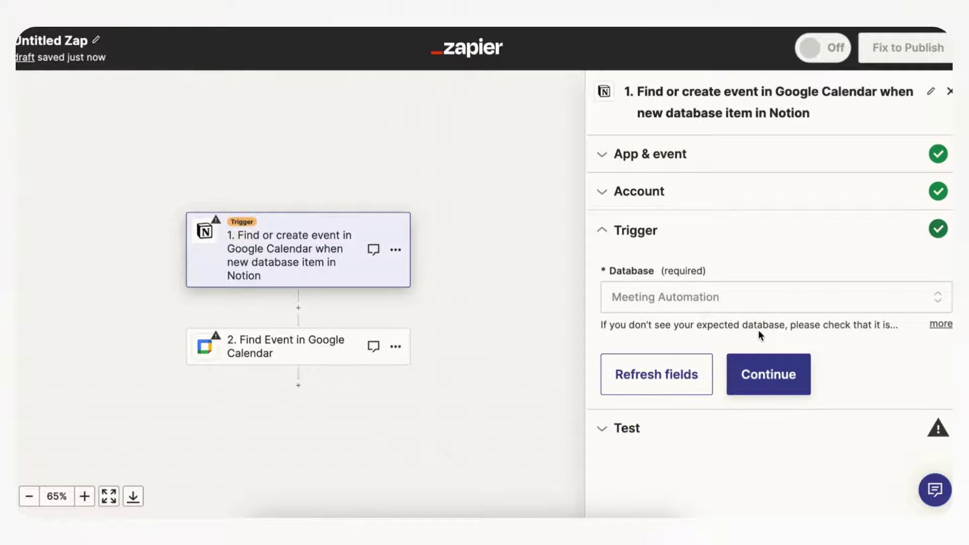
left_click(776, 374)
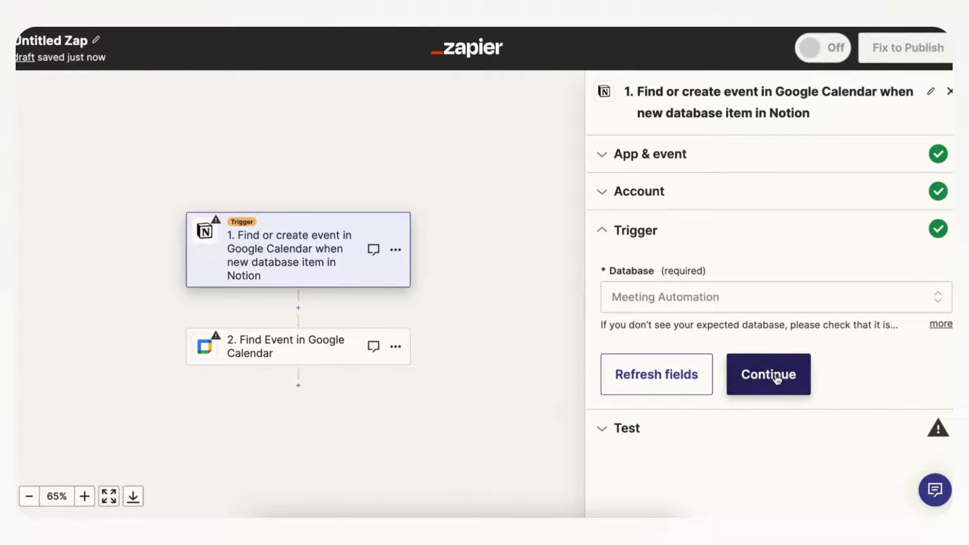
scroll(760, 304, "down", 1)
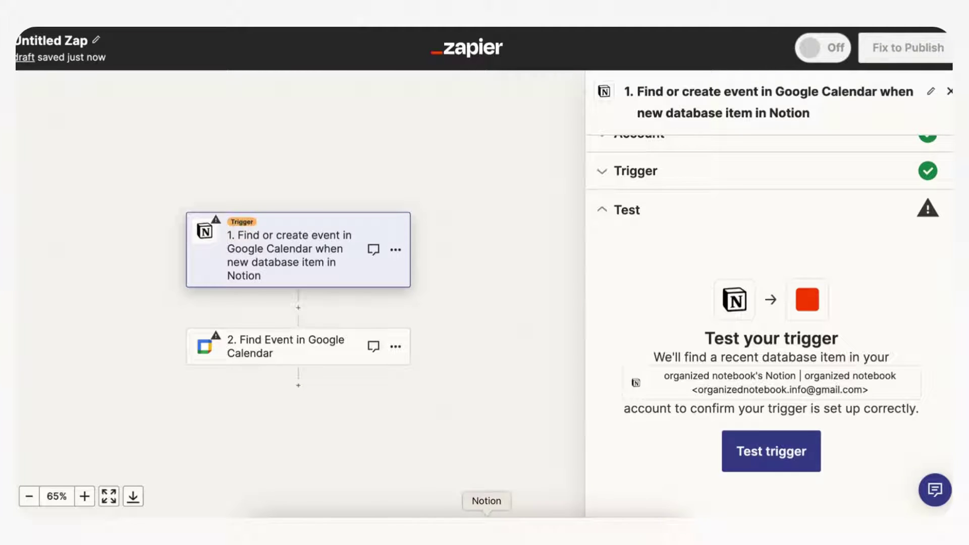
left_click(487, 527)
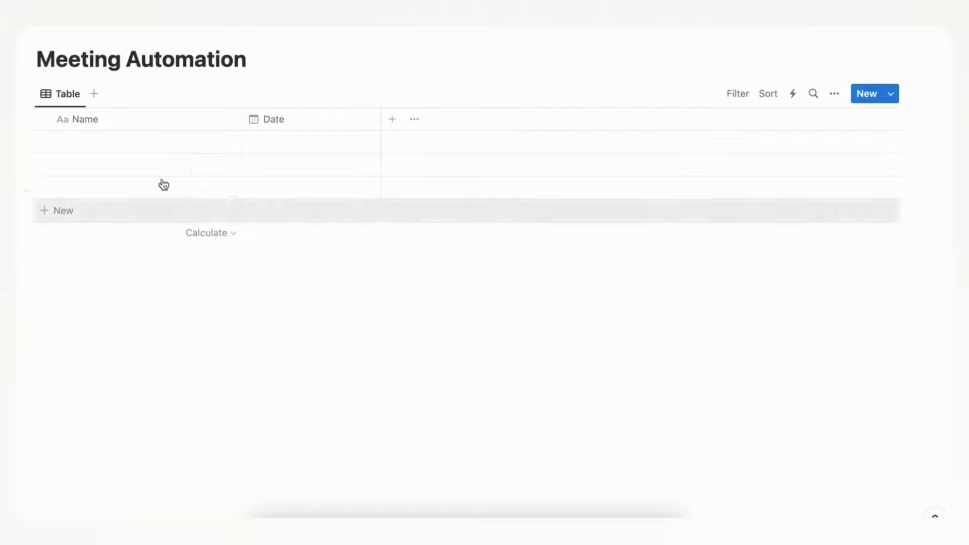
Step: Fix the spelling of the first row's meeting name
left_click(121, 145)
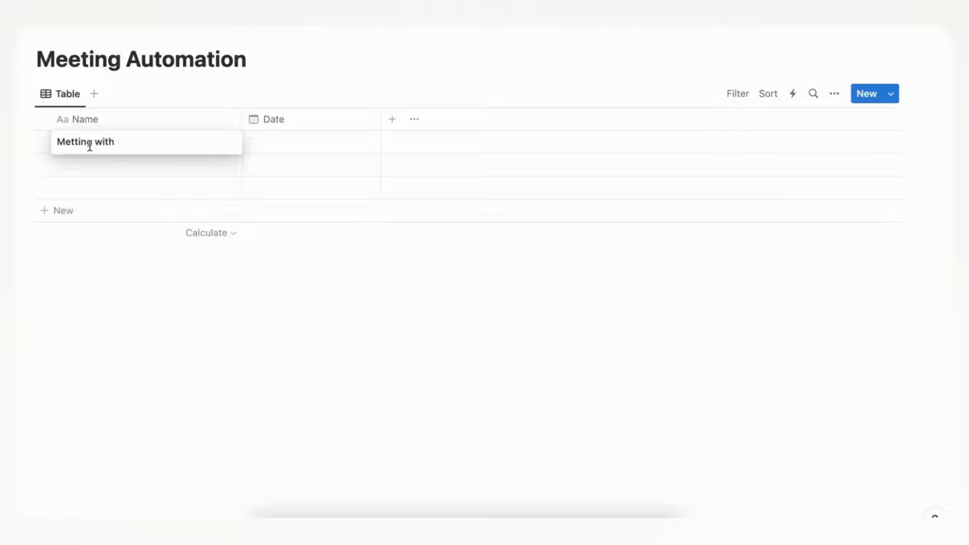
type("e")
key("Escape")
Step: Date the meeting October 14, 2023, from 12:00 AM to 1:00 AM
left_click(287, 145)
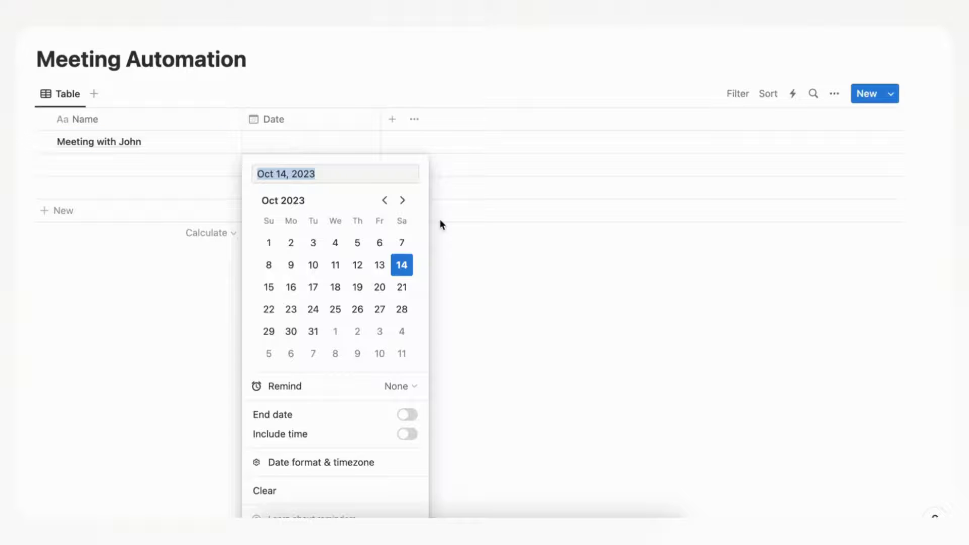
left_click(407, 414)
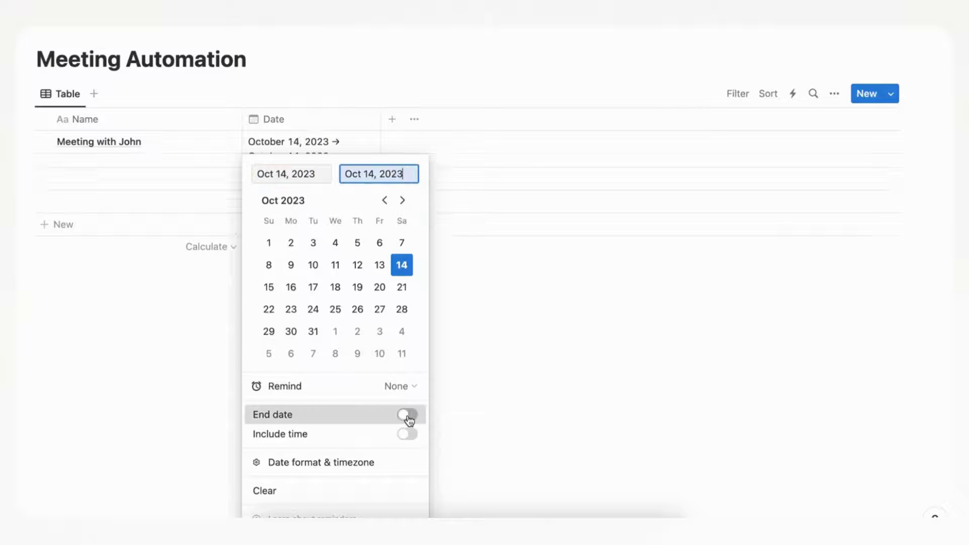
left_click(408, 434)
left_click_drag(368, 153, 328, 155)
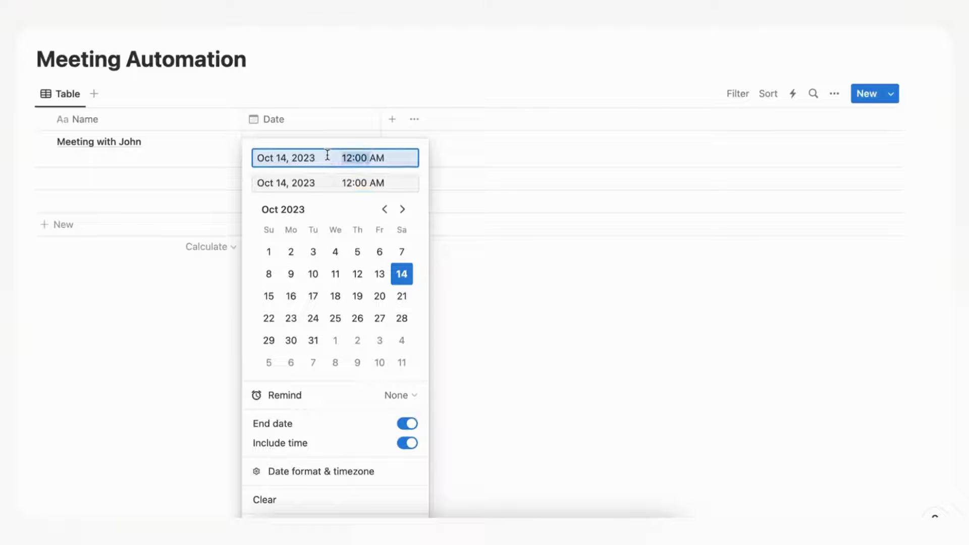
left_click_drag(365, 186, 341, 185)
type("1:00")
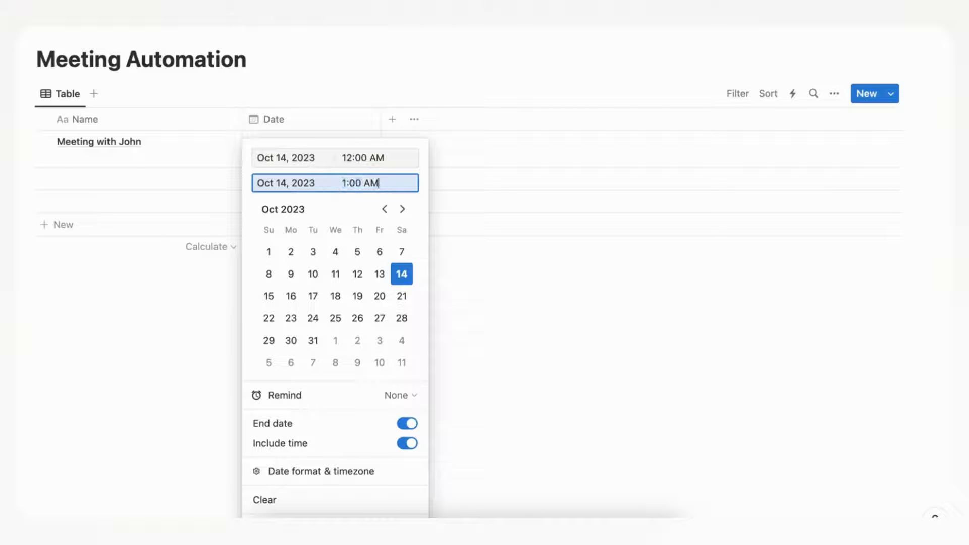
key("Escape")
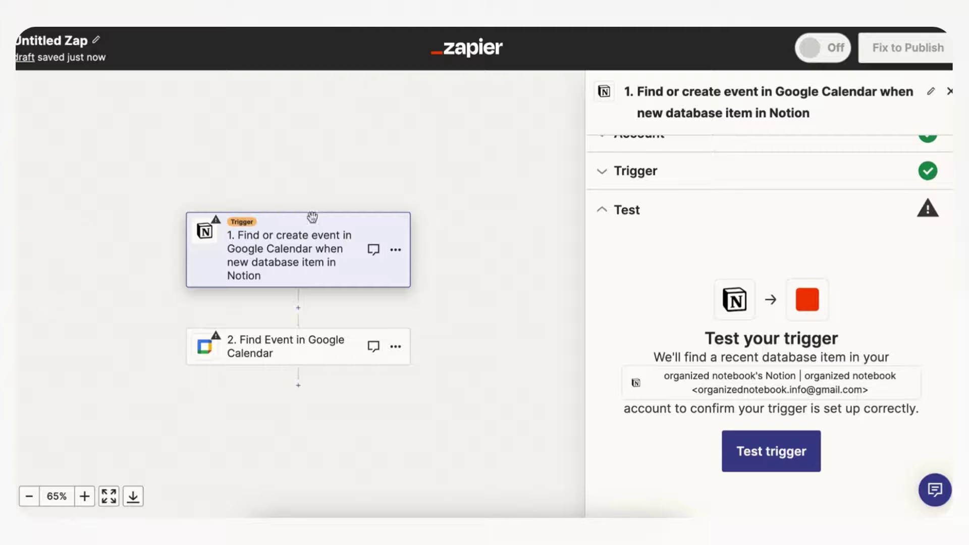
Step: Refresh the Meeting Automation fields and test the trigger, fetching Database Items A, B and C
scroll(632, 250, "up", 2)
left_click(617, 195)
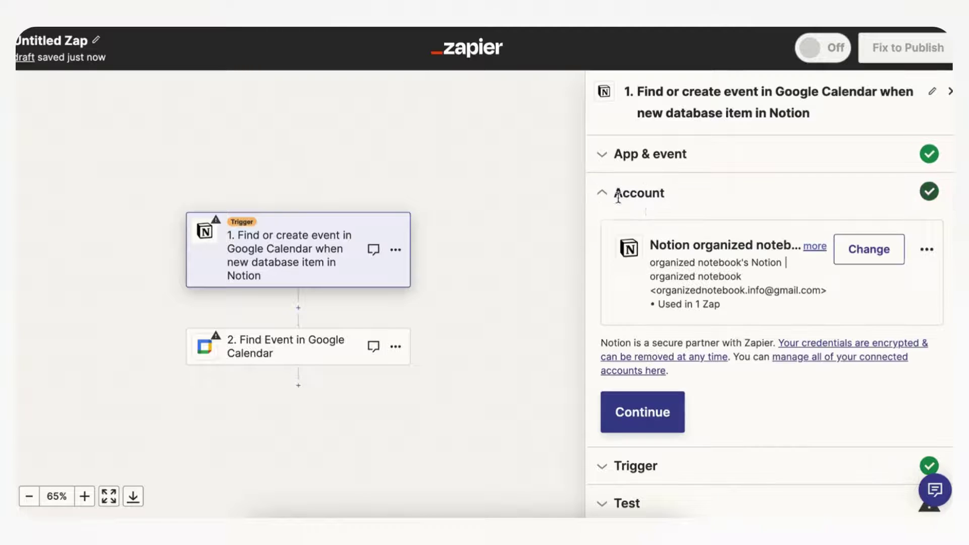
left_click(665, 412)
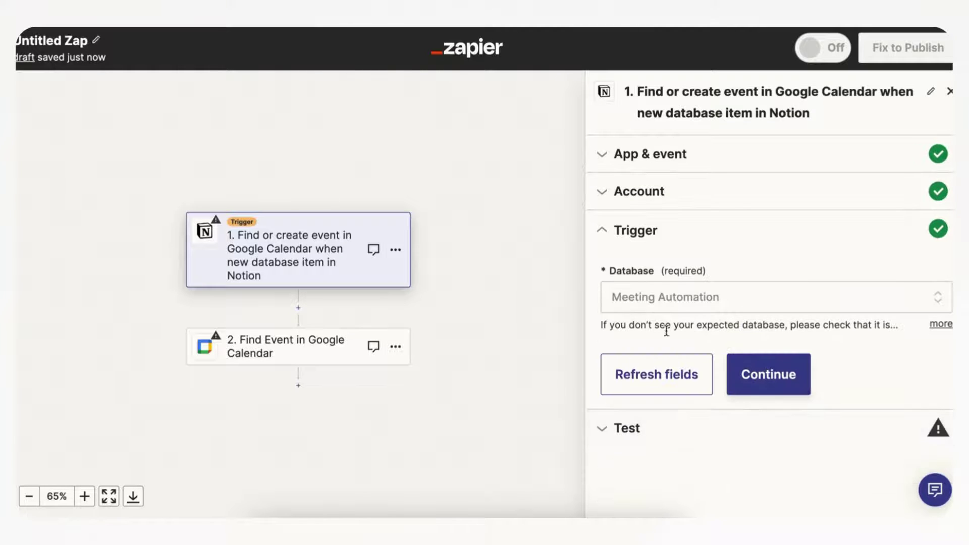
left_click(651, 379)
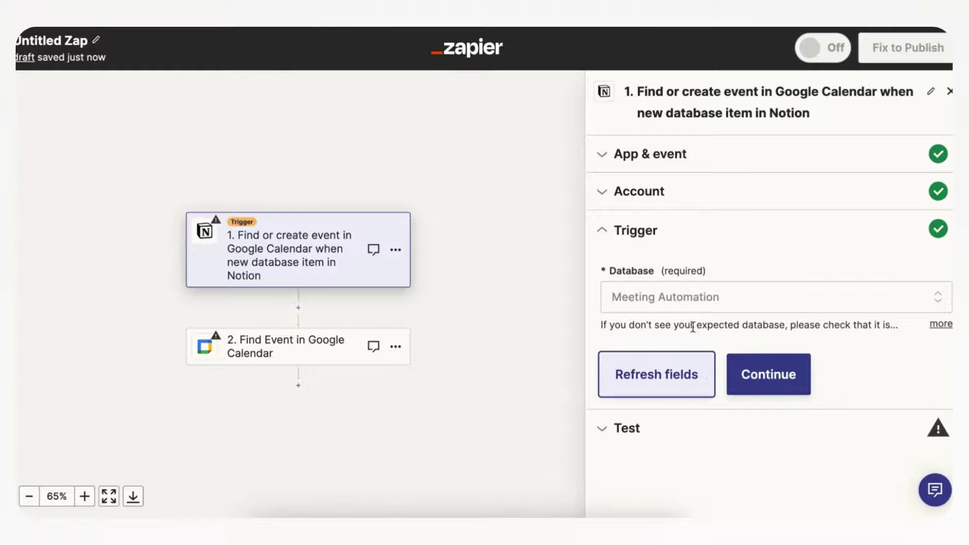
left_click(752, 391)
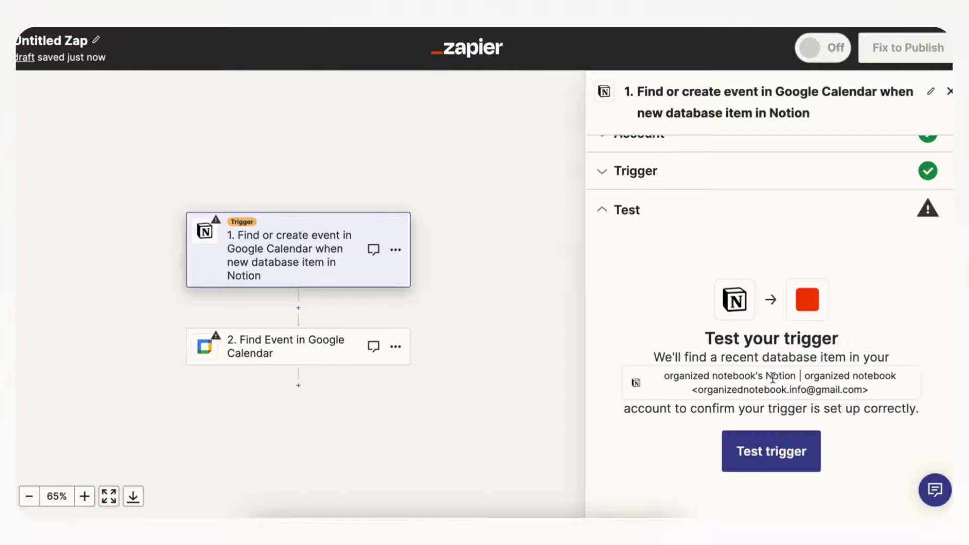
left_click(787, 463)
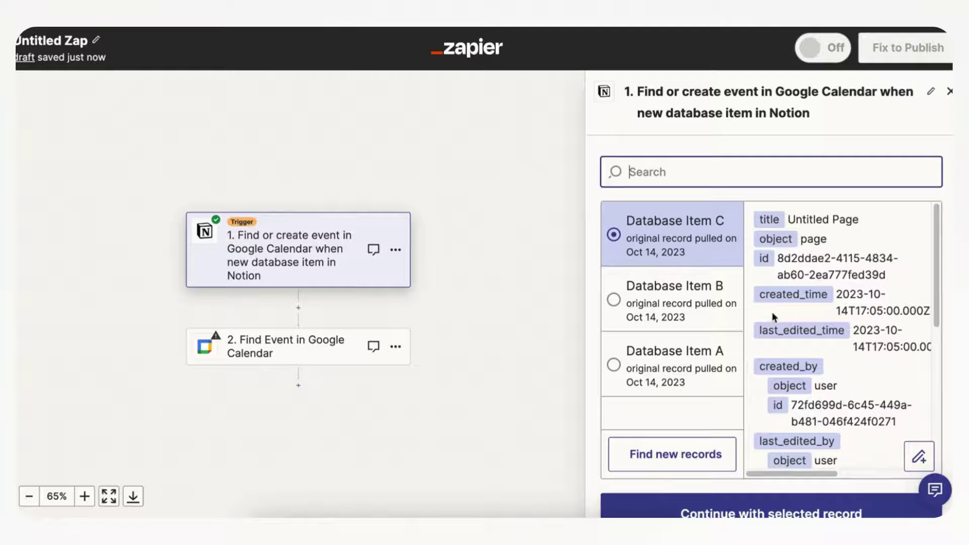
Step: Look through the existing Notion test records, Database Item A and Database Item B
left_click(681, 317)
left_click(688, 359)
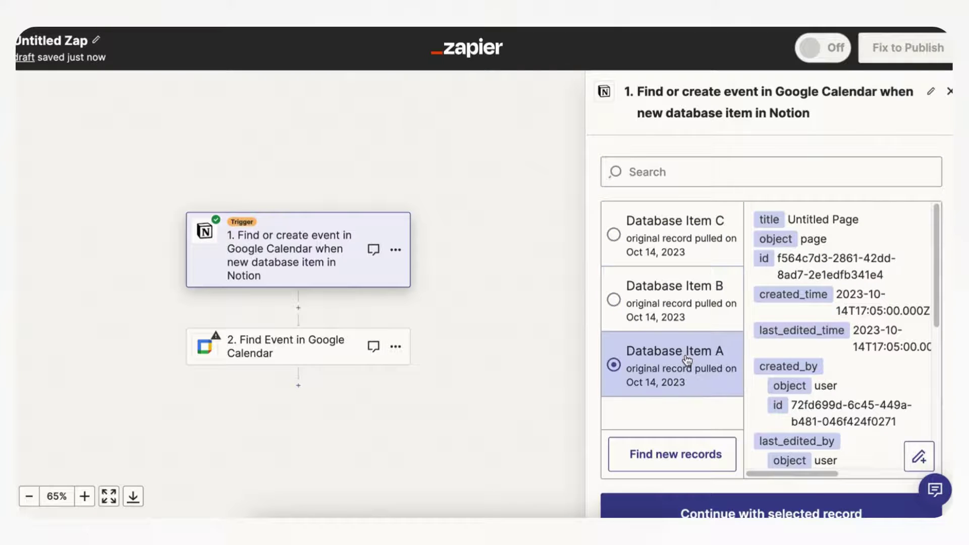
scroll(779, 340, "down", 5)
scroll(779, 344, "down", 2)
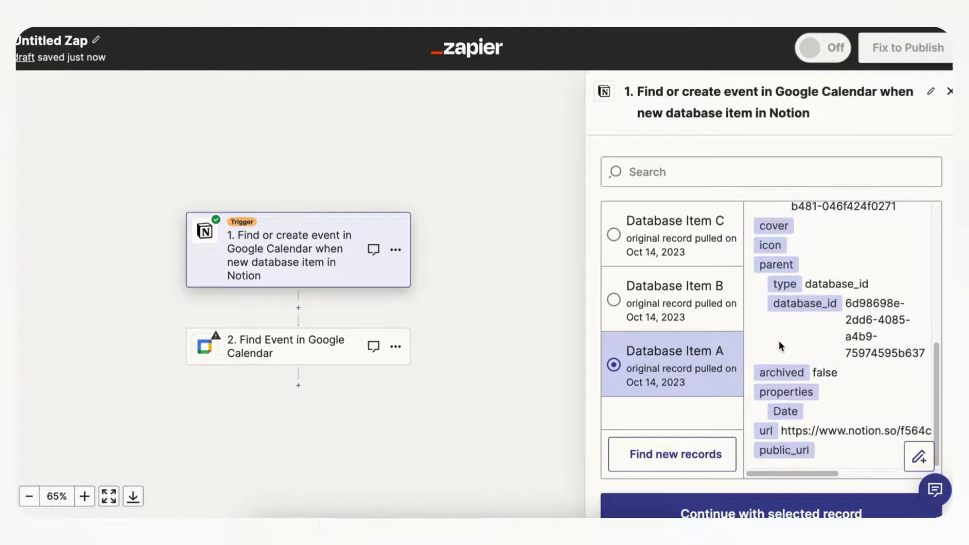
scroll(780, 341, "up", 8)
left_click(677, 285)
Step: Fetch the latest Notion records and continue with Database Item D as the trigger sample
left_click(679, 247)
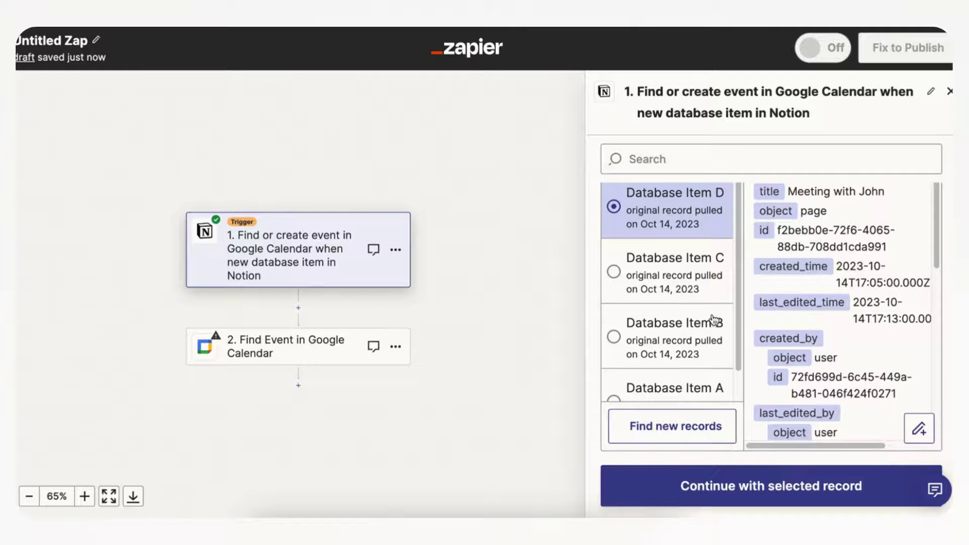
scroll(714, 319, "up", 1)
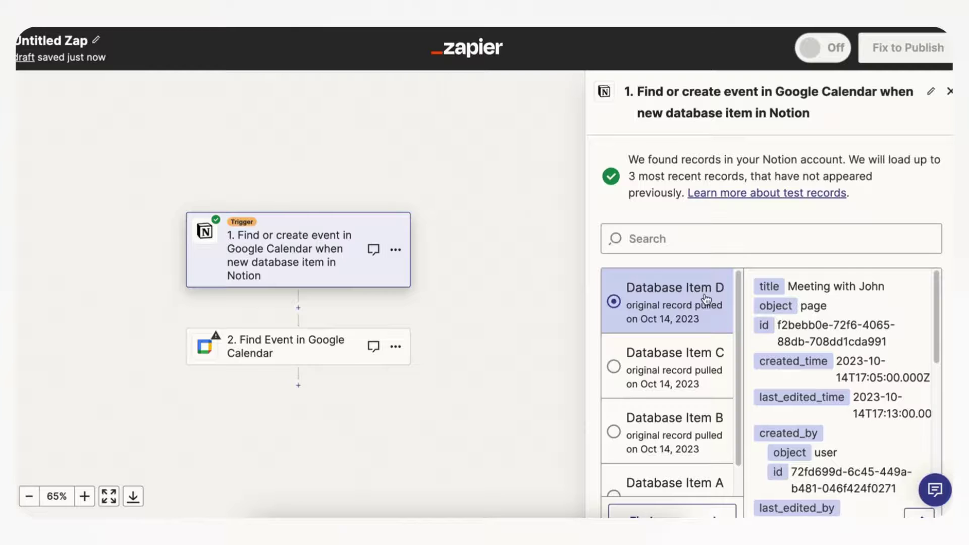
scroll(774, 327, "down", 5)
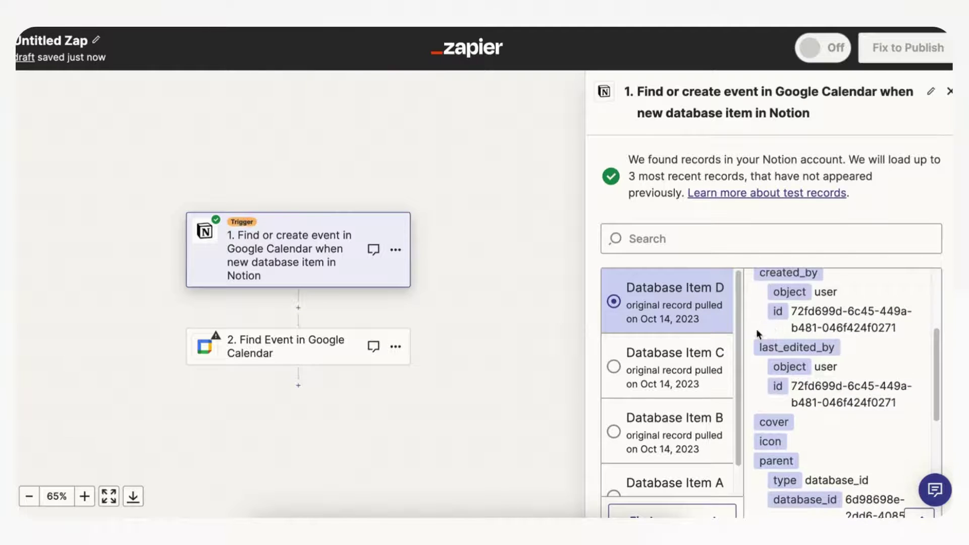
scroll(721, 357, "down", 1)
scroll(781, 331, "down", 5)
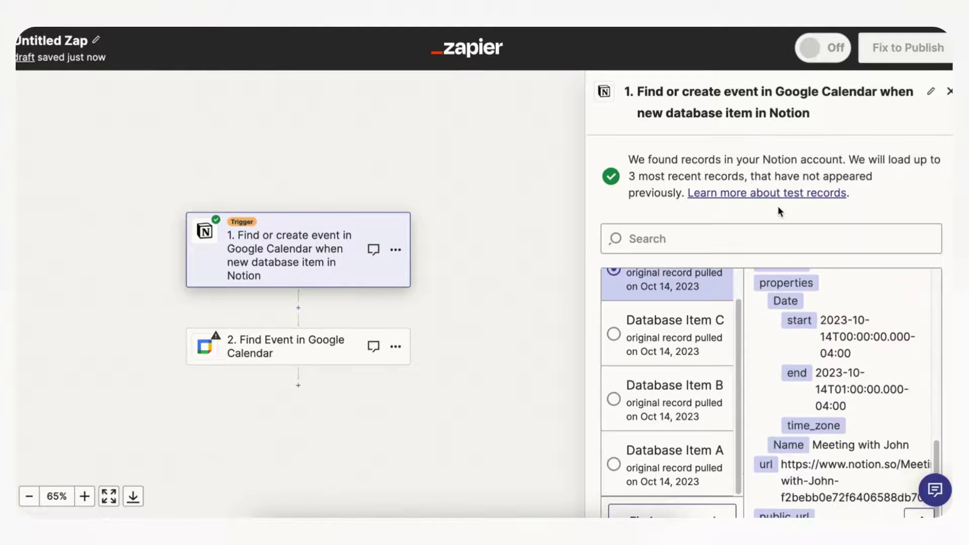
scroll(777, 206, "down", 2)
left_click(761, 486)
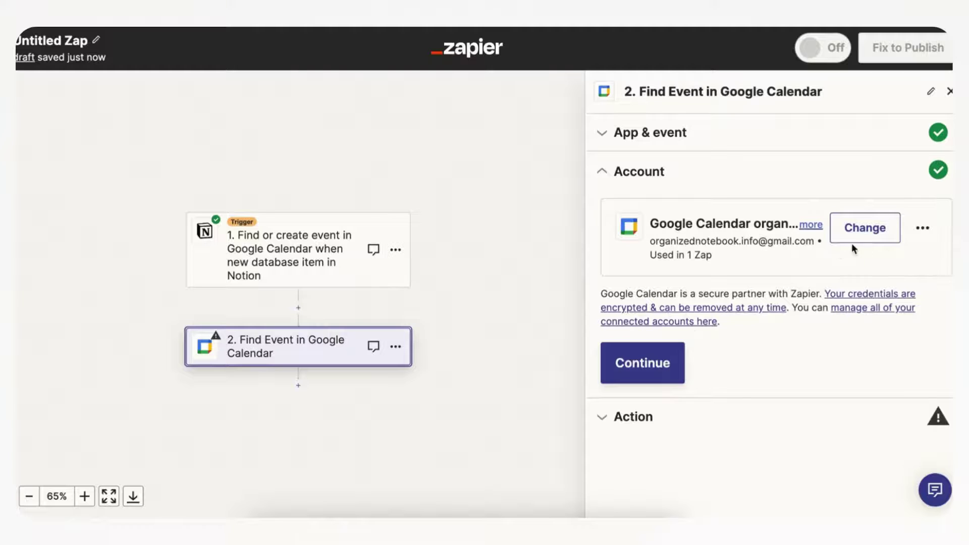
Step: Confirm the connected Google Calendar account and have Find Event search the Automation Calendar
left_click(658, 371)
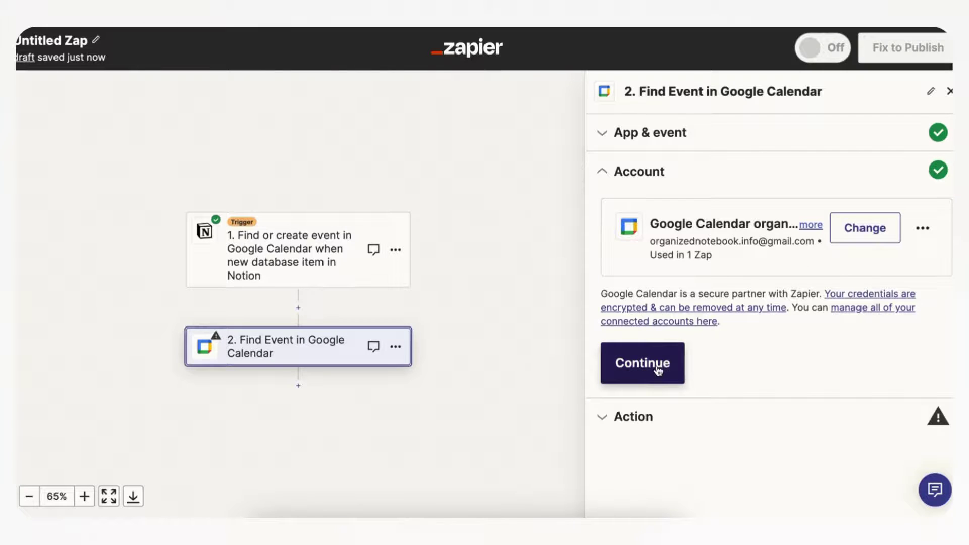
scroll(709, 265, "down", 2)
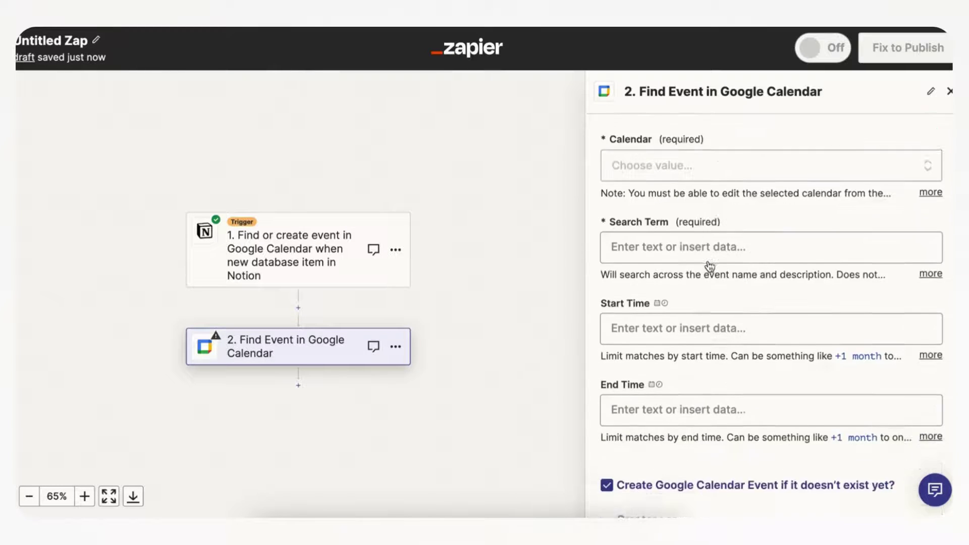
scroll(710, 266, "down", 2)
scroll(707, 200, "up", 3)
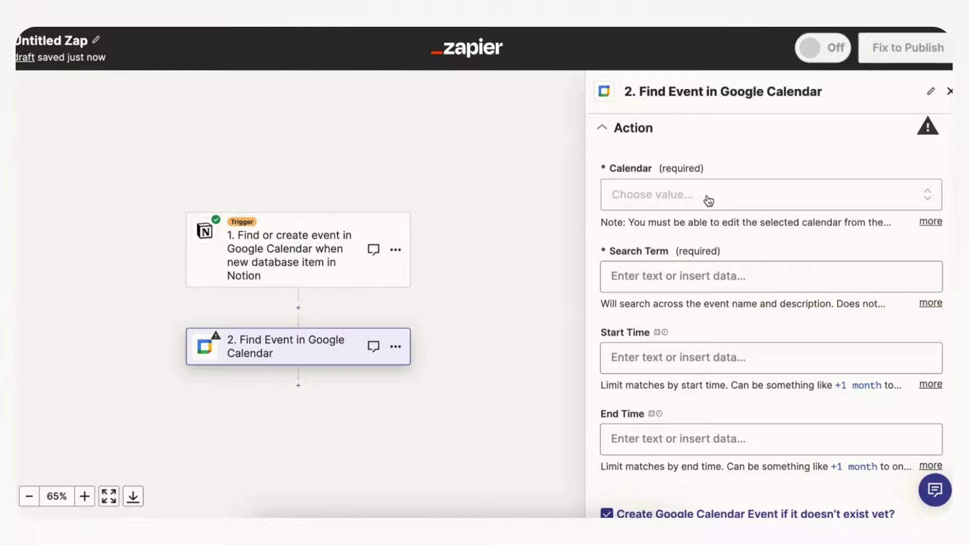
left_click(709, 201)
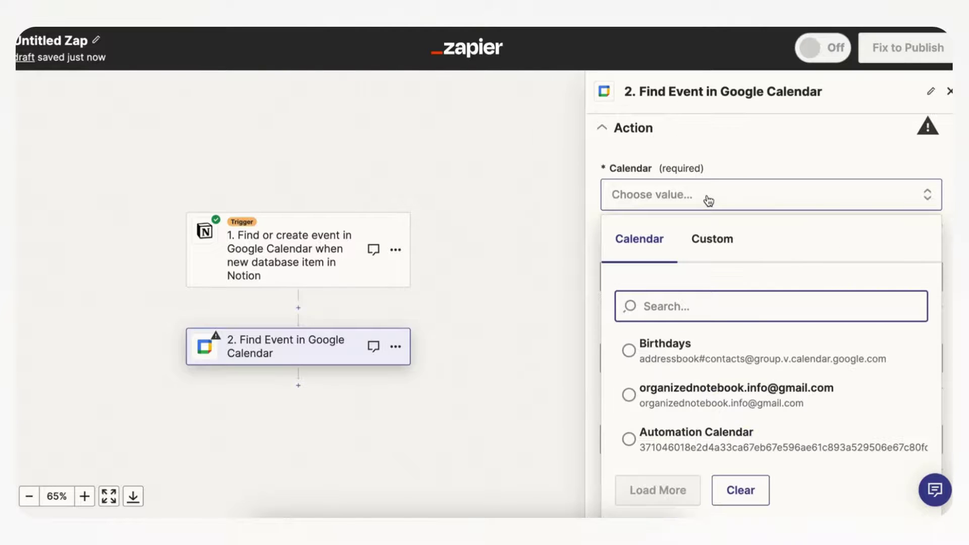
left_click(645, 446)
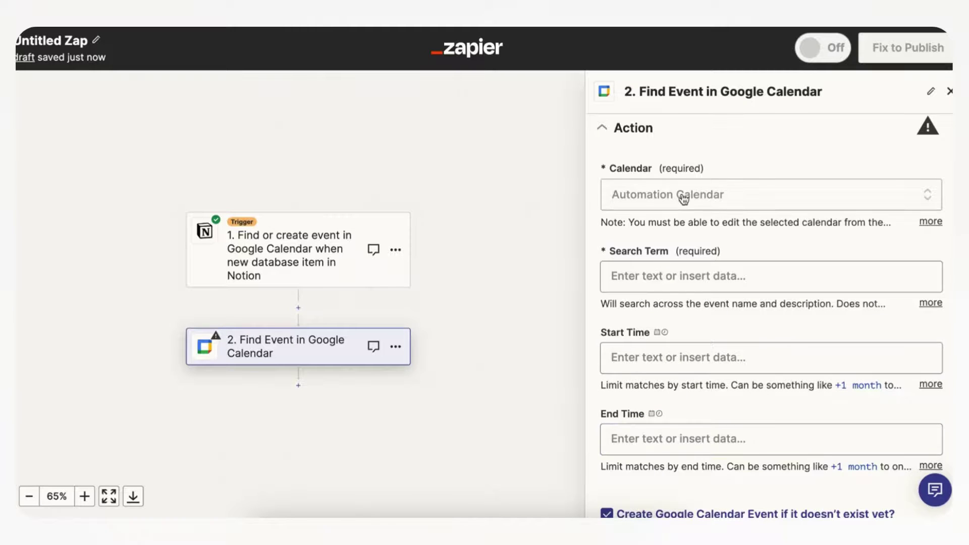
scroll(714, 213, "down", 1)
scroll(714, 213, "down", 2)
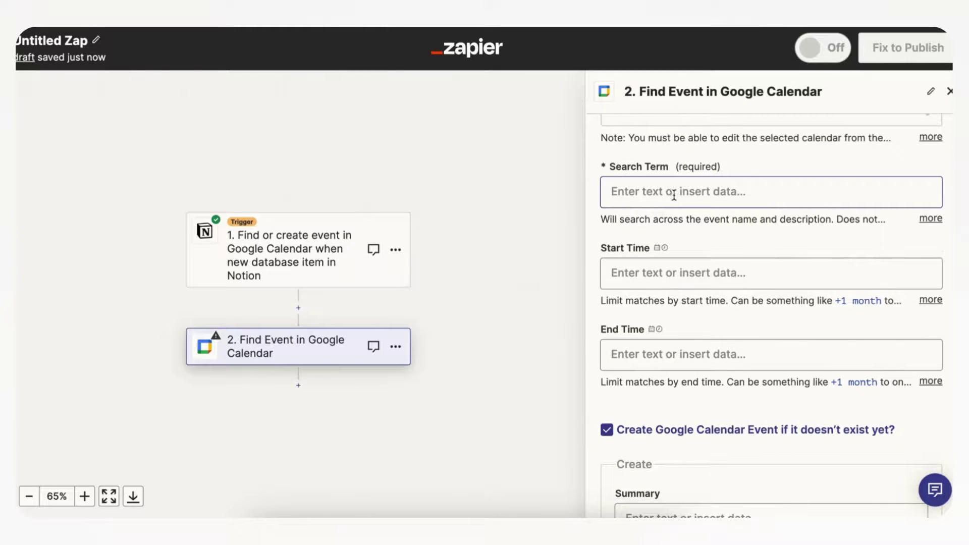
Step: Map the Search Term to the Notion record's Title
left_click(680, 196)
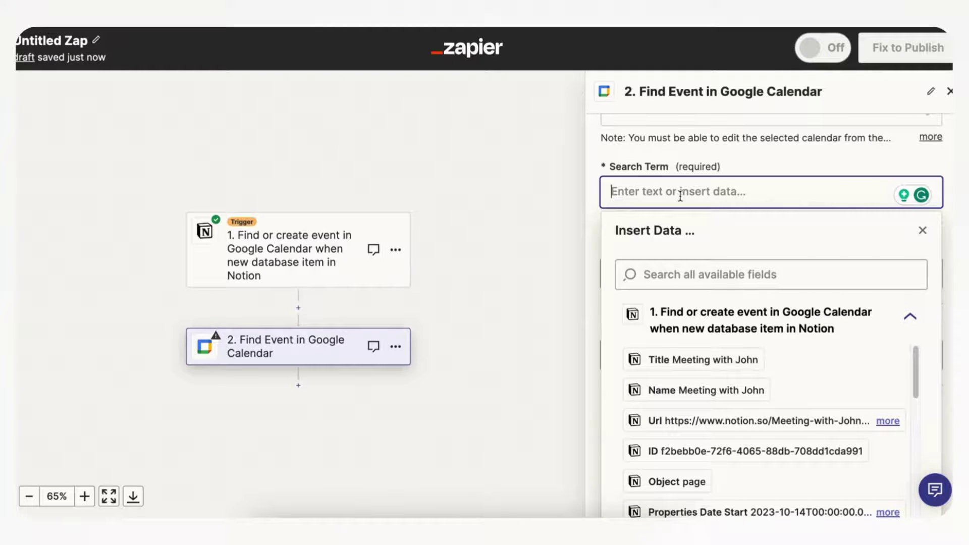
left_click(728, 360)
left_click(785, 170)
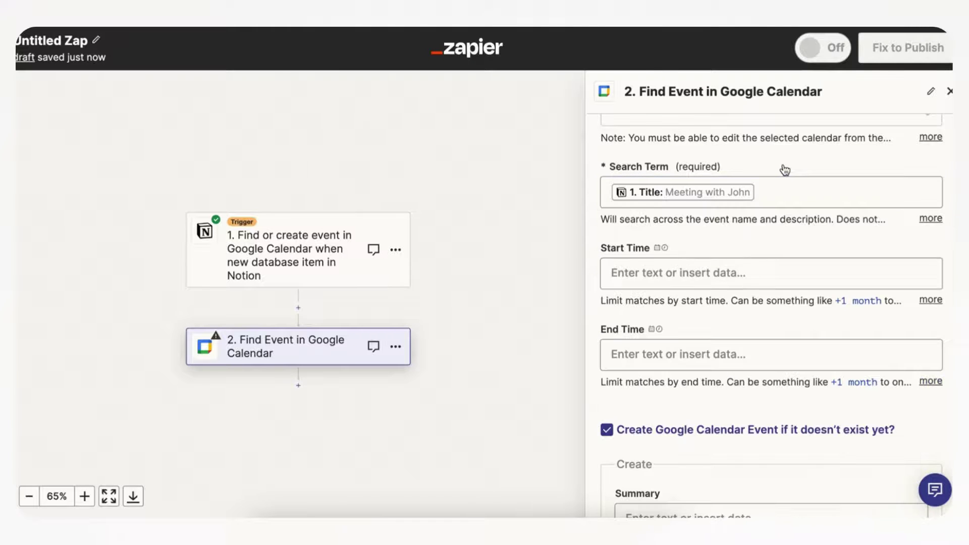
scroll(808, 255, "down", 1)
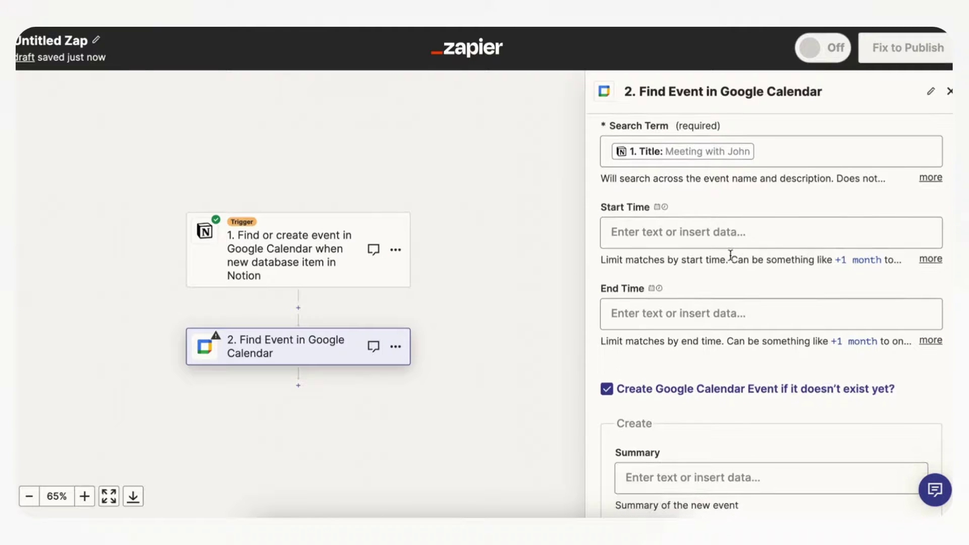
Step: Map Start Time to Properties Date Start, removing the stray text before it
left_click(694, 233)
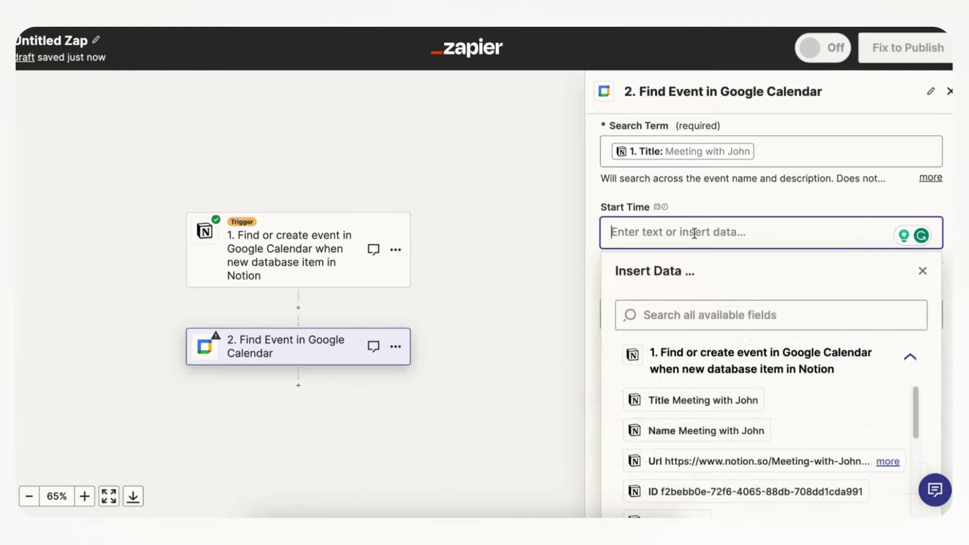
type("date")
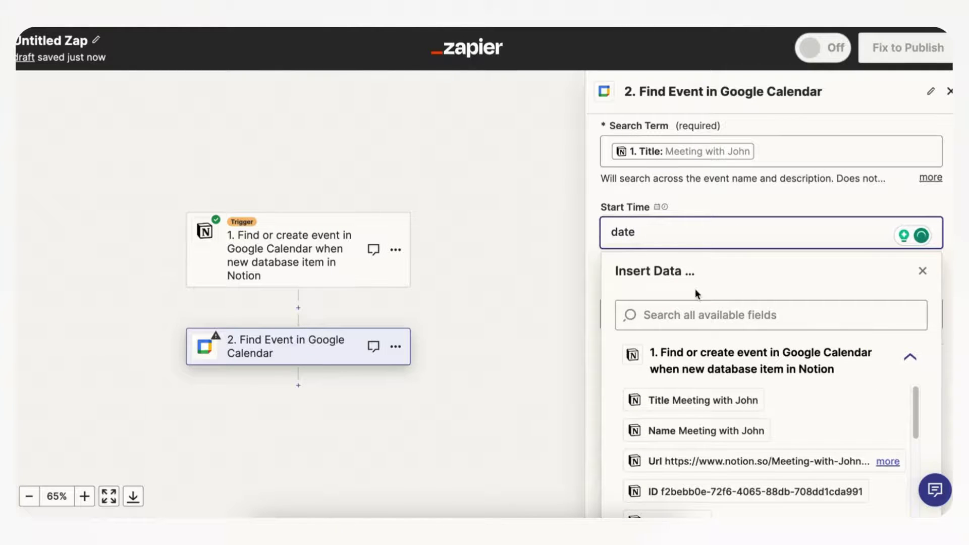
left_click(693, 306)
type("ate")
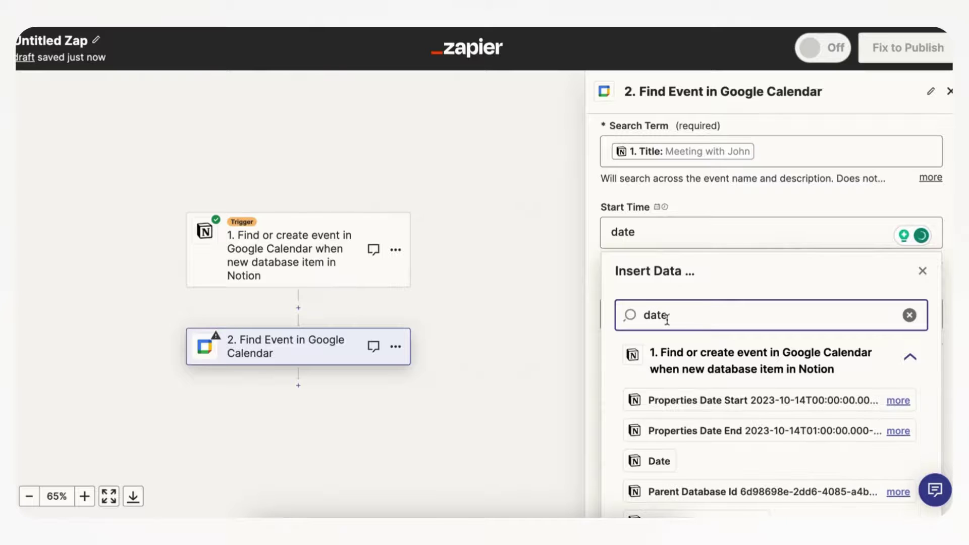
scroll(697, 331, "down", 3)
scroll(697, 399, "down", 1)
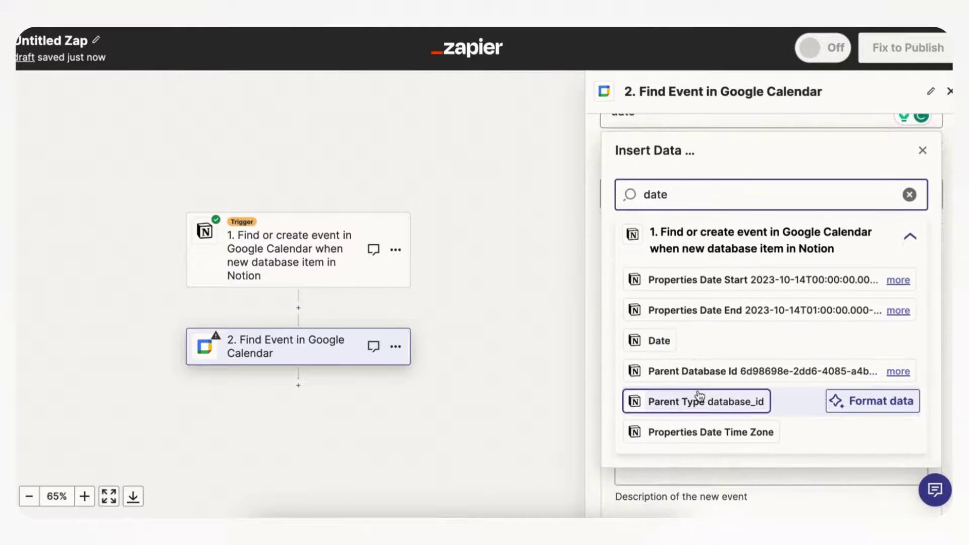
left_click(720, 286)
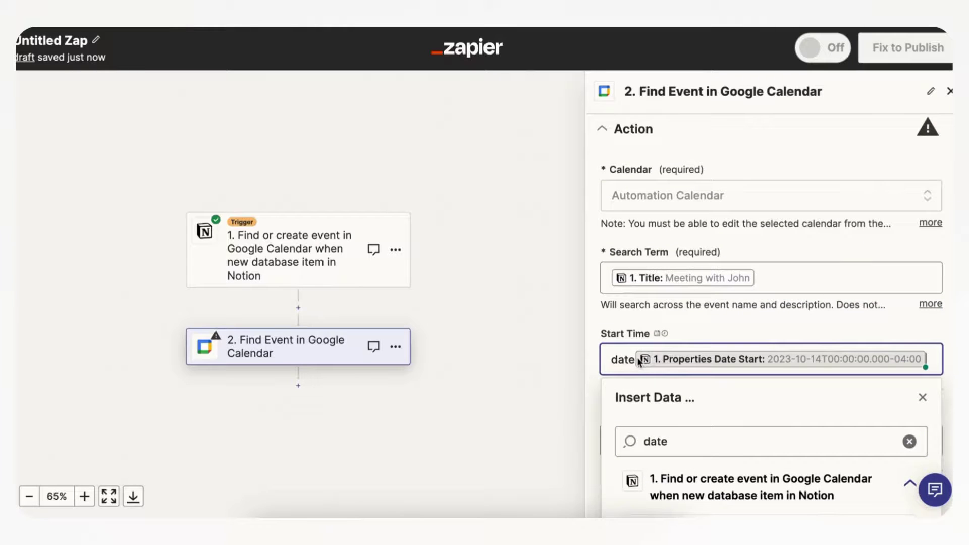
double_click(633, 360)
key("BackSpace")
scroll(677, 411, "down", 4)
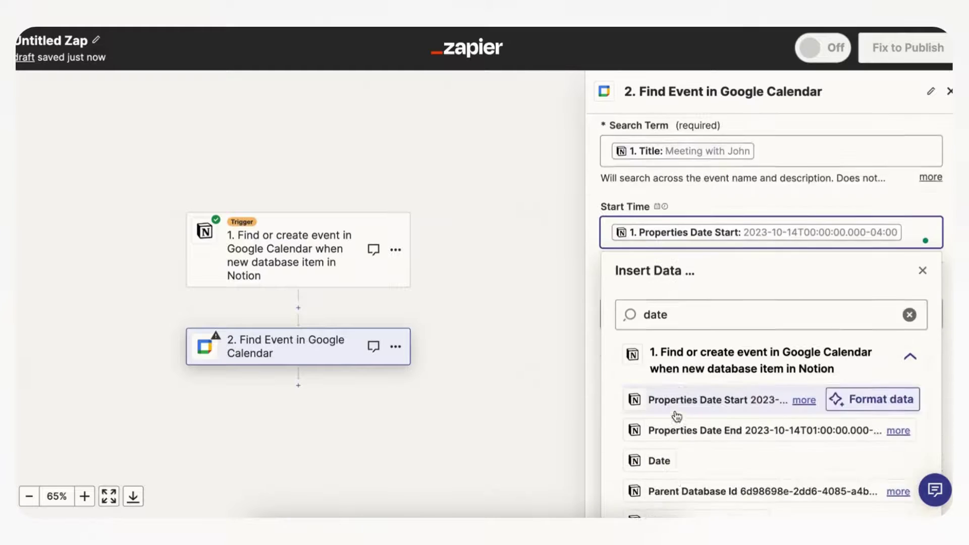
left_click(941, 212)
Step: Map End Time to Properties Date End
left_click(680, 242)
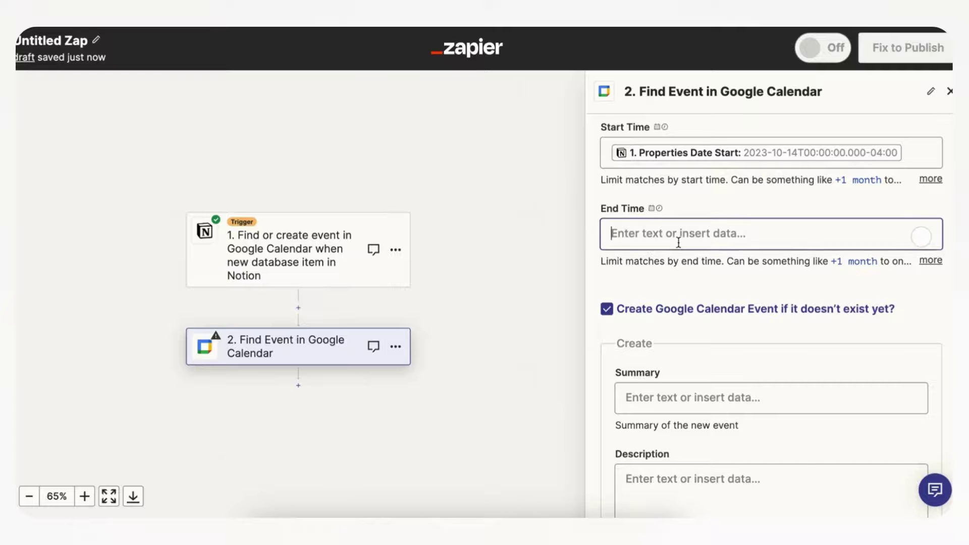
left_click(685, 317)
type("date")
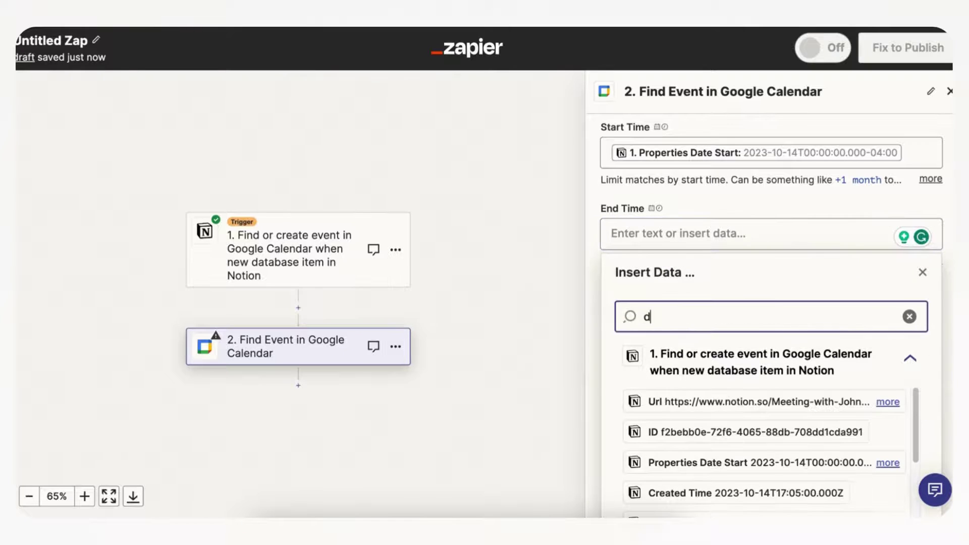
left_click(757, 423)
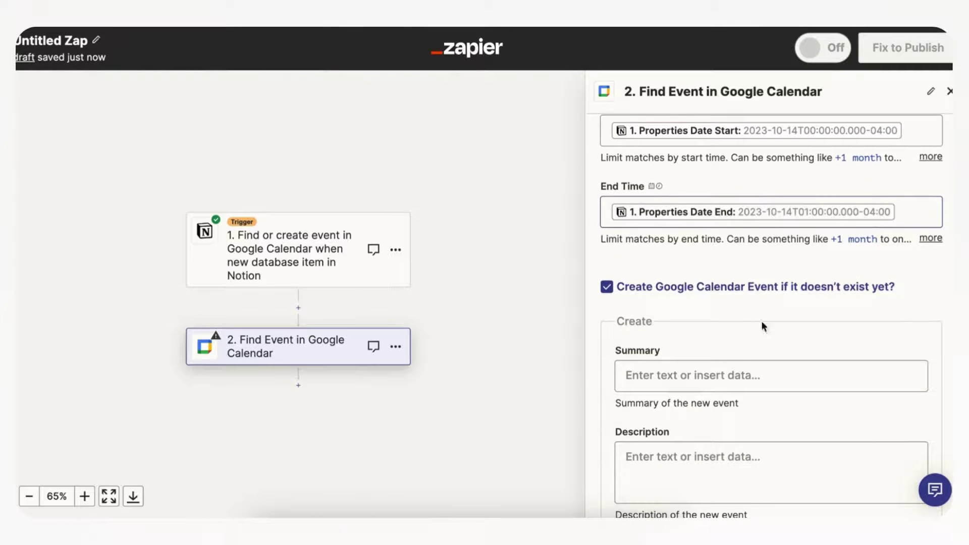
Step: Fill the new event's Summary with the Notion Title
scroll(762, 324, "down", 3)
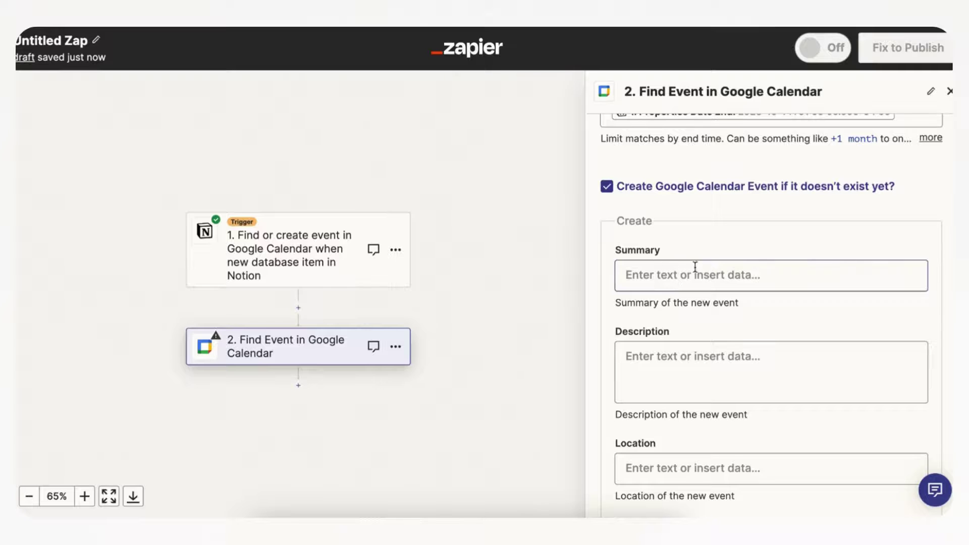
left_click(697, 275)
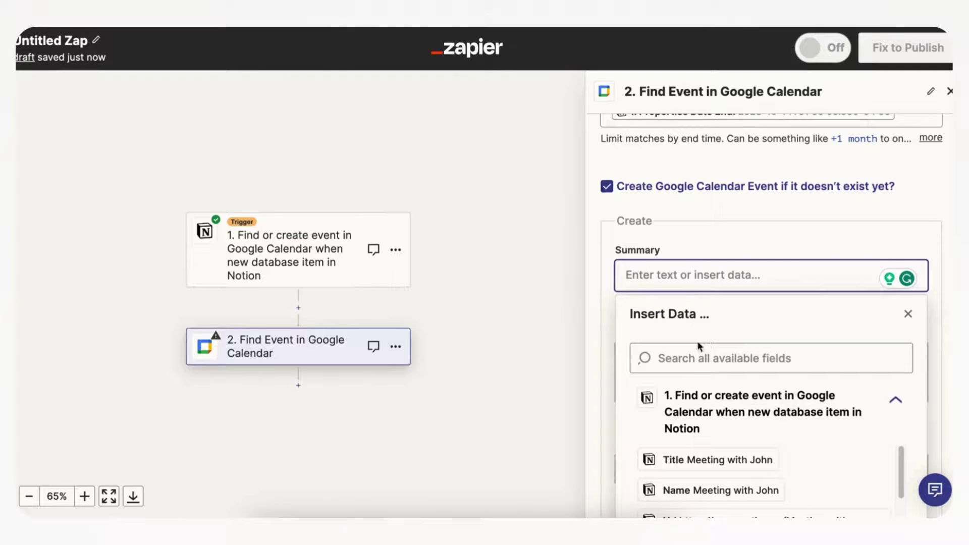
left_click(699, 356)
type("title")
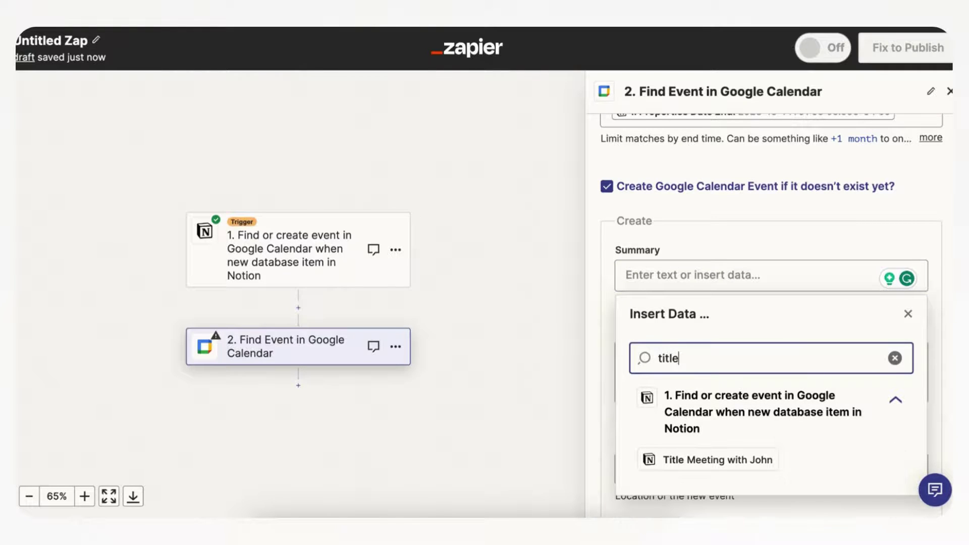
scroll(736, 448, "down", 2)
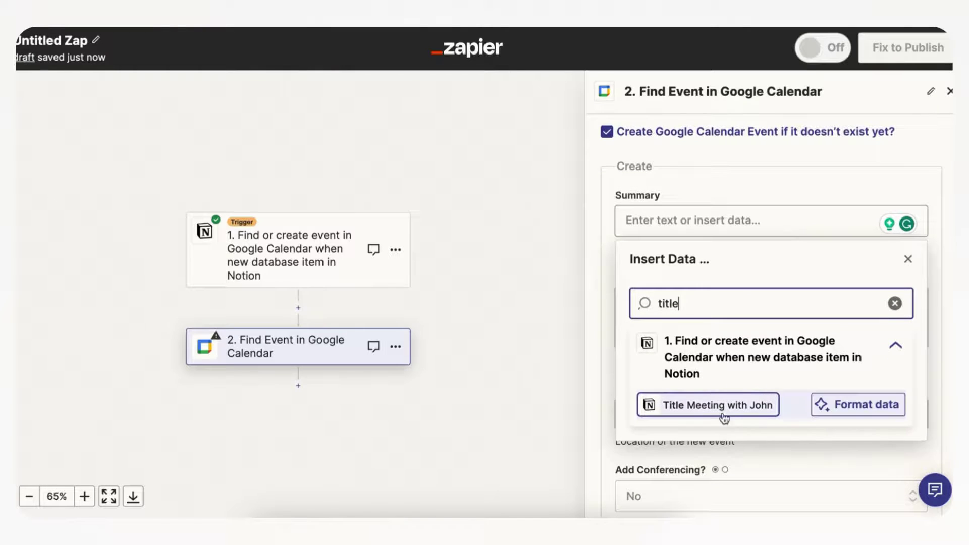
left_click(716, 410)
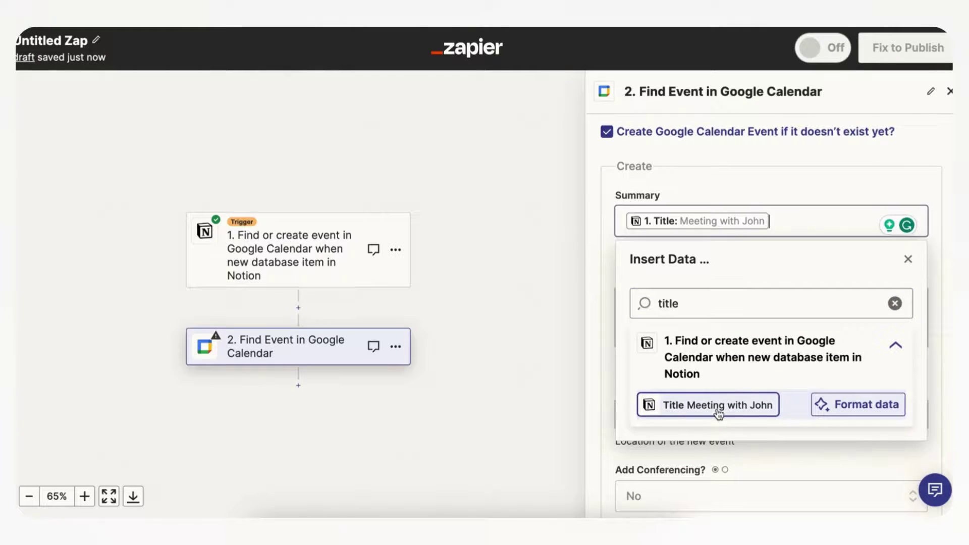
left_click(895, 303)
left_click(908, 259)
Step: Leave Description empty and bring the Start and End Date & Time fields into view
left_click(690, 317)
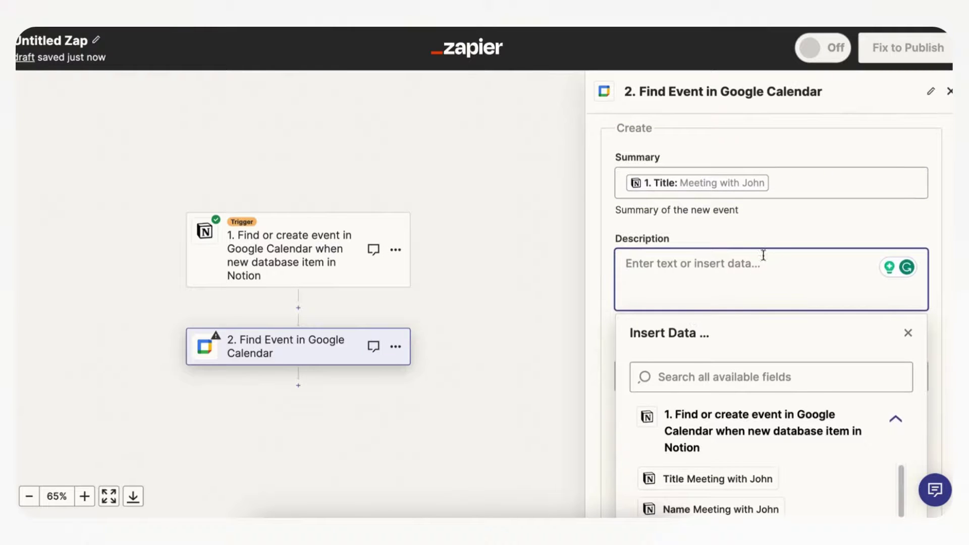
left_click(779, 244)
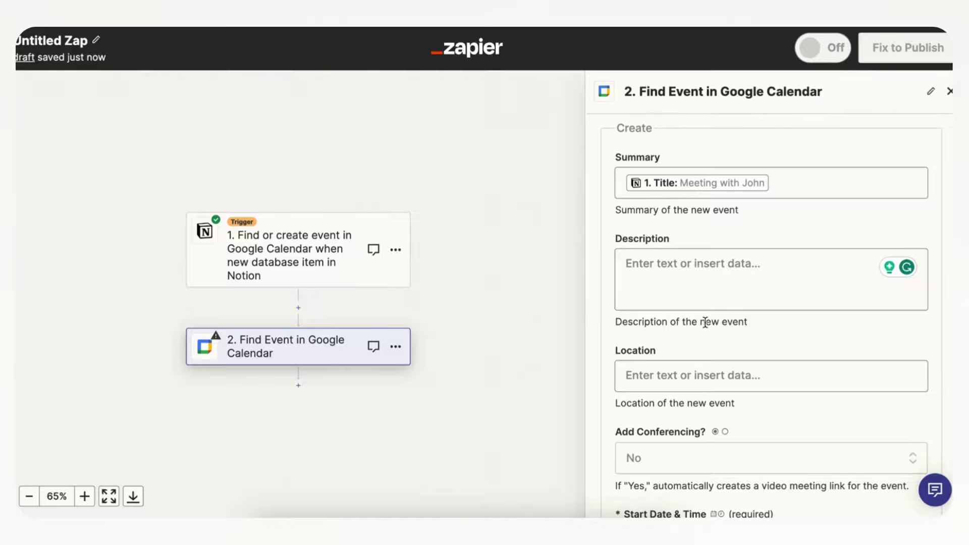
scroll(732, 290, "down", 3)
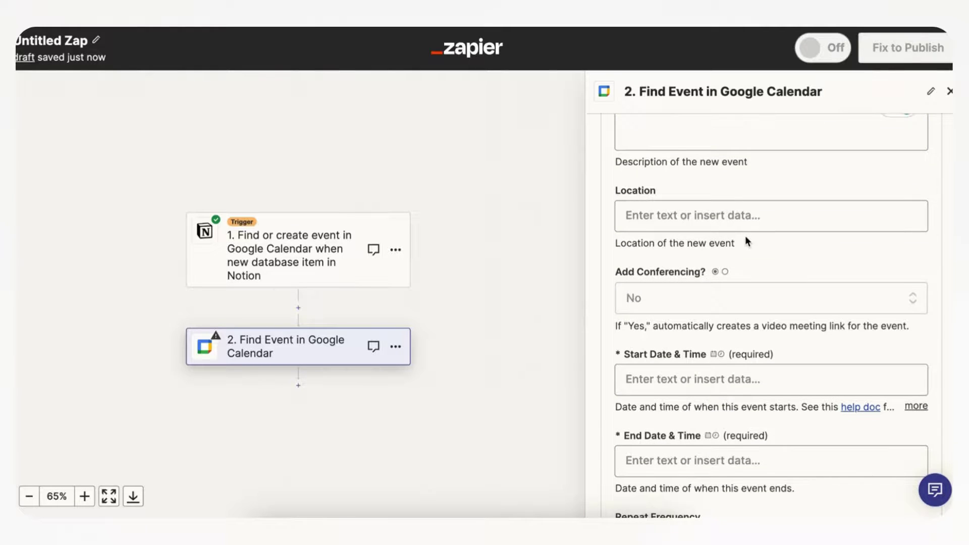
scroll(728, 253, "down", 3)
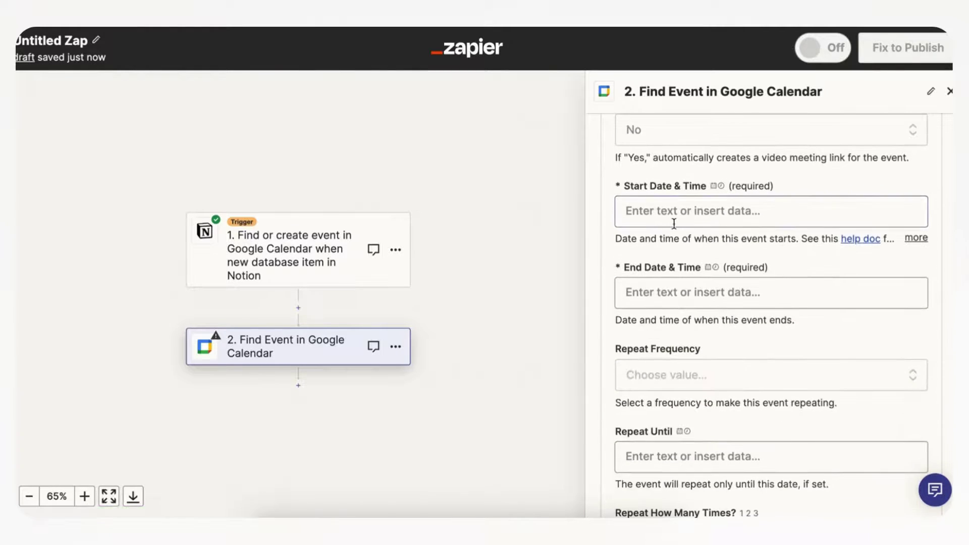
Step: Set the event's Start Date & Time to Notion's Properties Date Start
left_click(659, 212)
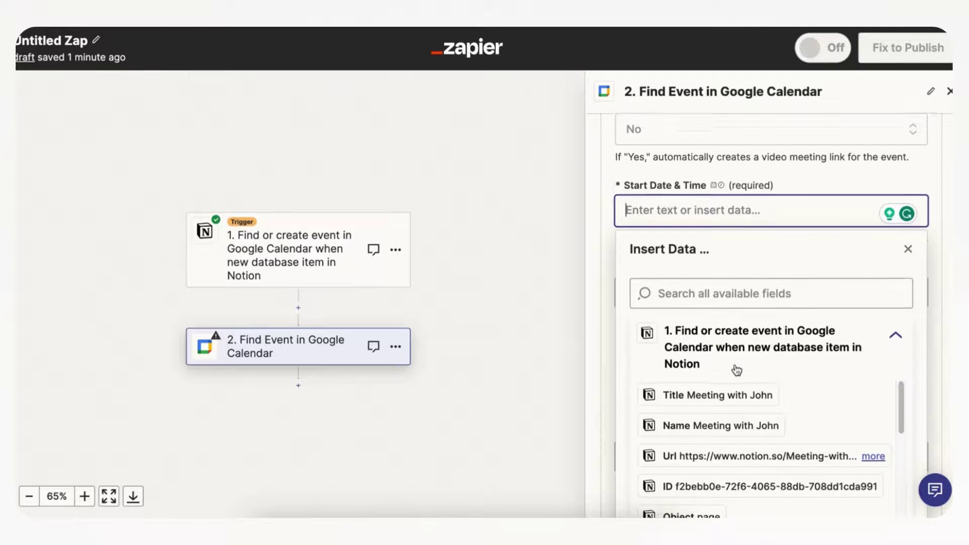
scroll(734, 374, "down", 1)
scroll(717, 344, "up", 2)
left_click(707, 309)
type("date")
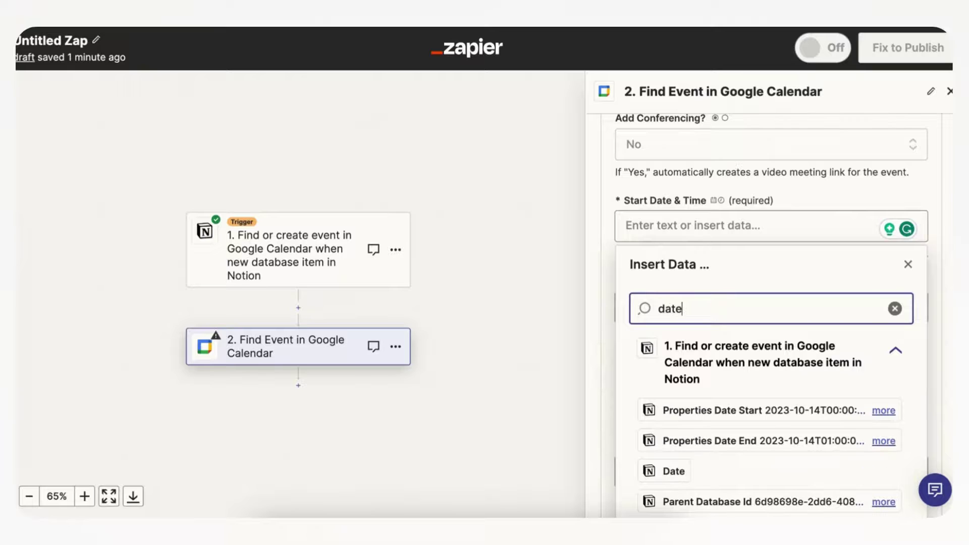
left_click(746, 410)
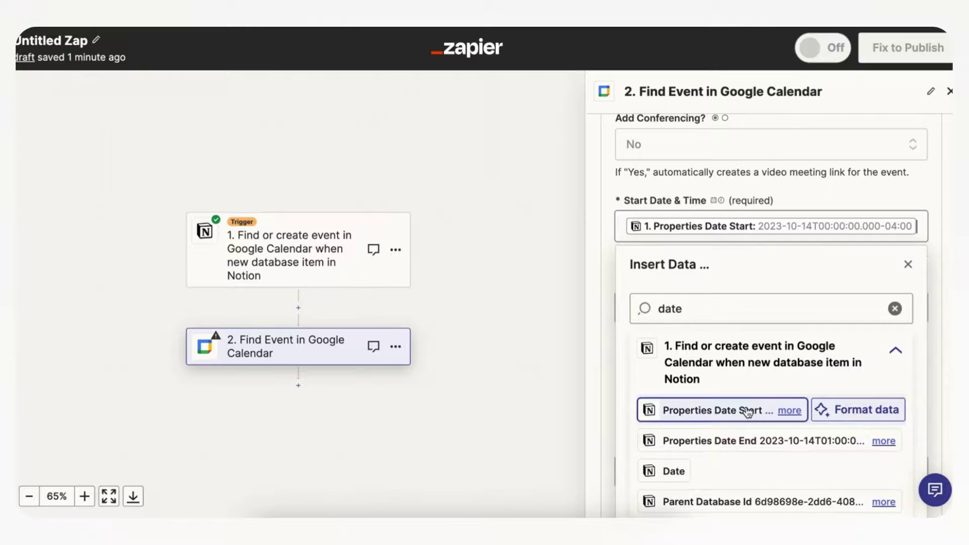
left_click(908, 264)
Step: Set End Date & Time to Properties Date End and scroll to Continue
left_click(688, 306)
type("date")
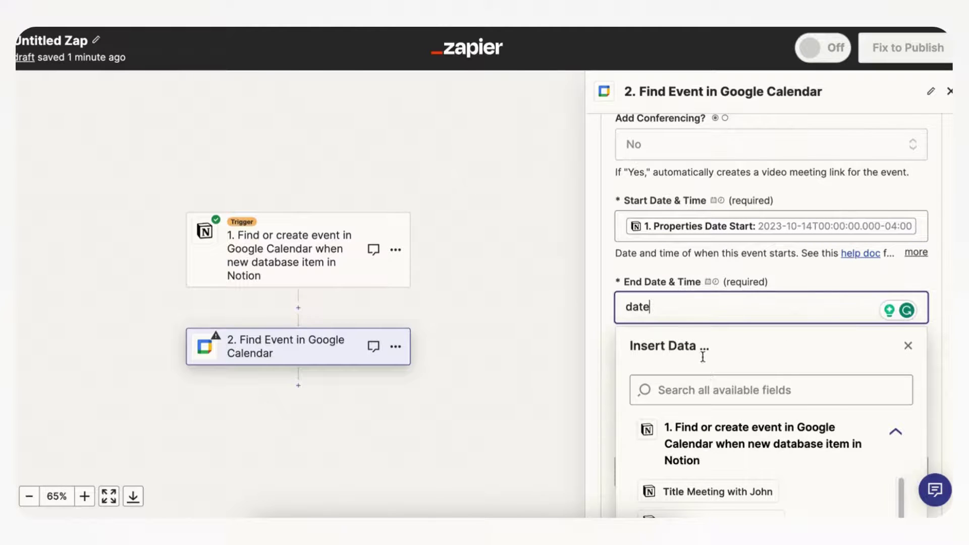
left_click(717, 508)
scroll(843, 266, "down", 1)
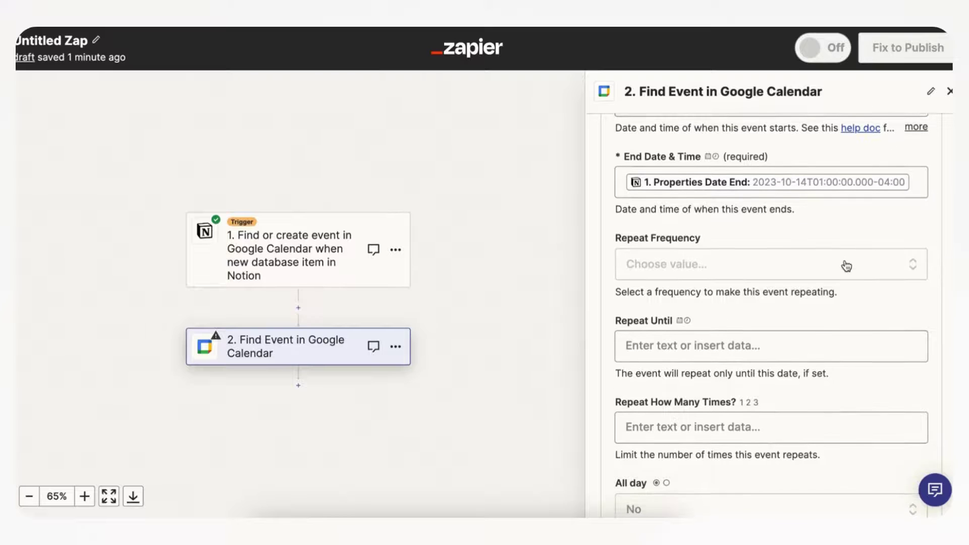
scroll(755, 275, "down", 1)
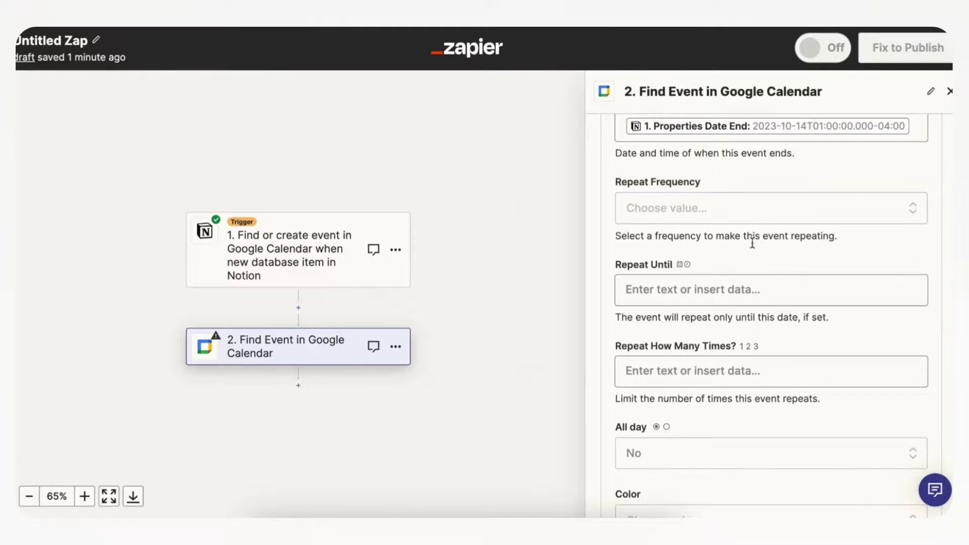
scroll(765, 275, "down", 2)
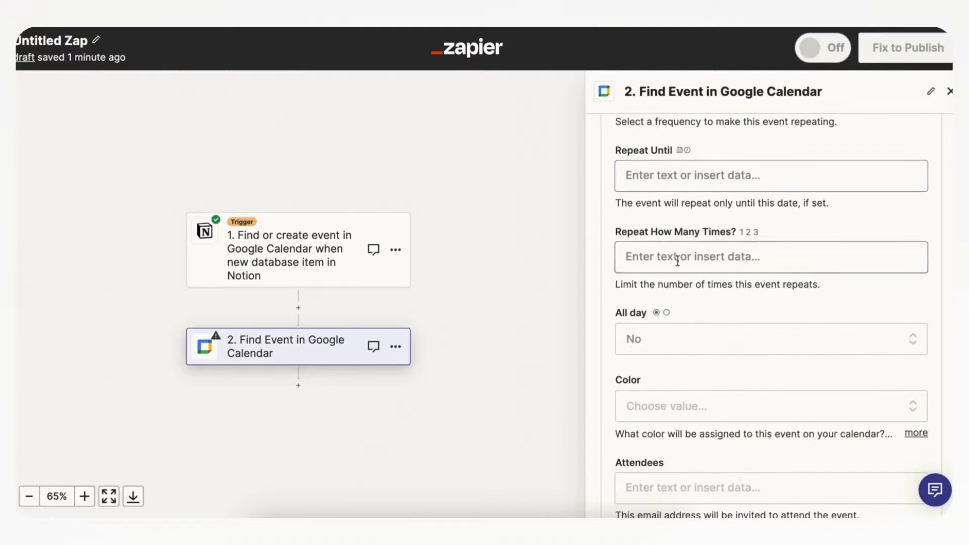
scroll(730, 319, "down", 3)
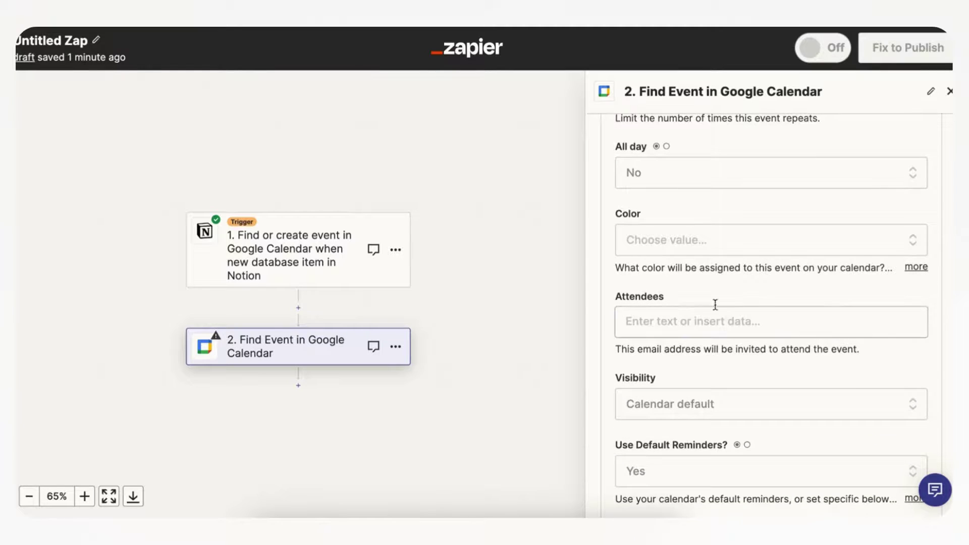
scroll(732, 319, "down", 5)
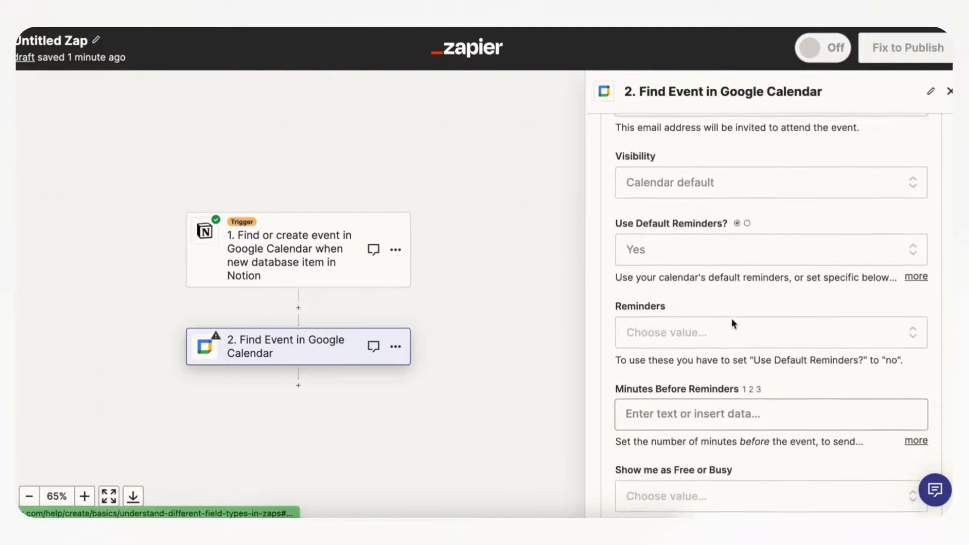
scroll(732, 318, "down", 3)
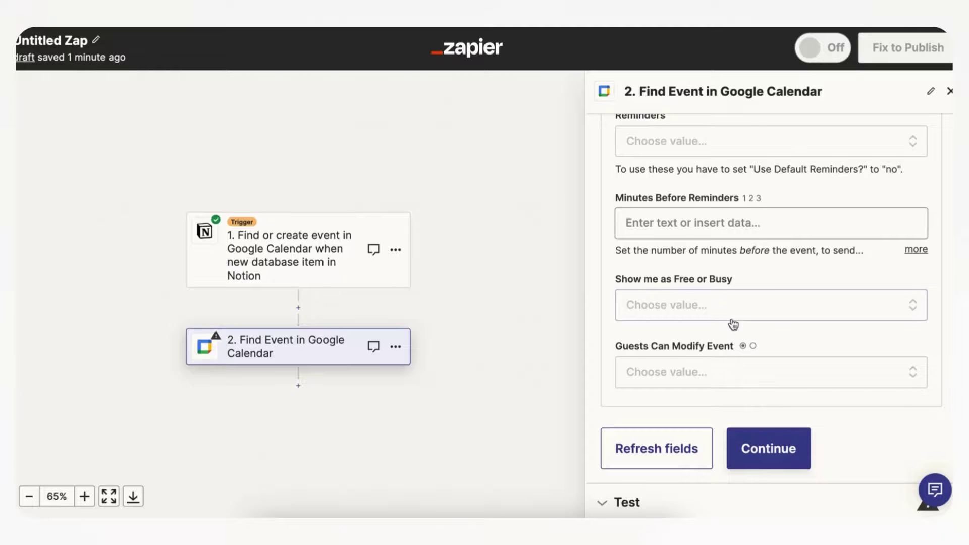
Step: Test the Google Calendar step and check the created October 14, 12:00–1:00am event
left_click(768, 449)
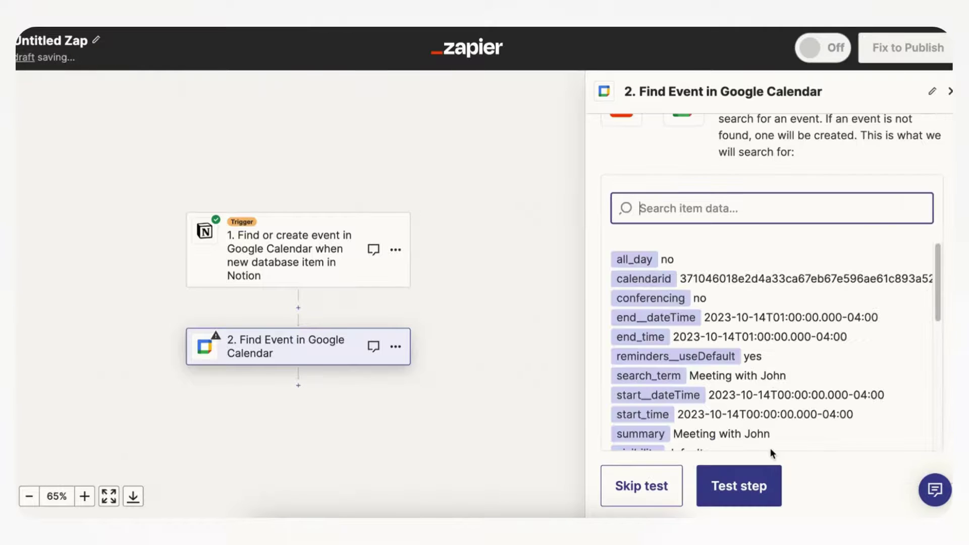
scroll(765, 392, "down", 2)
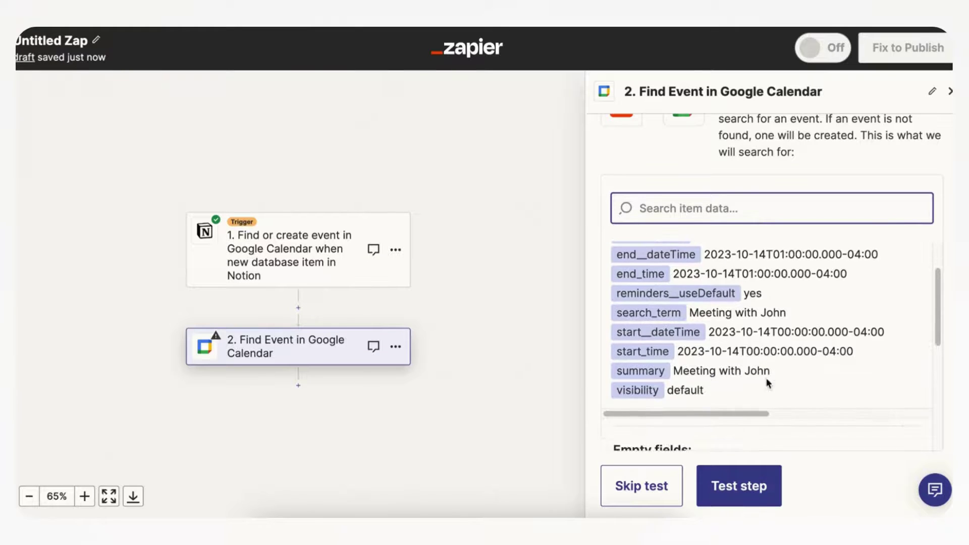
left_click(743, 491)
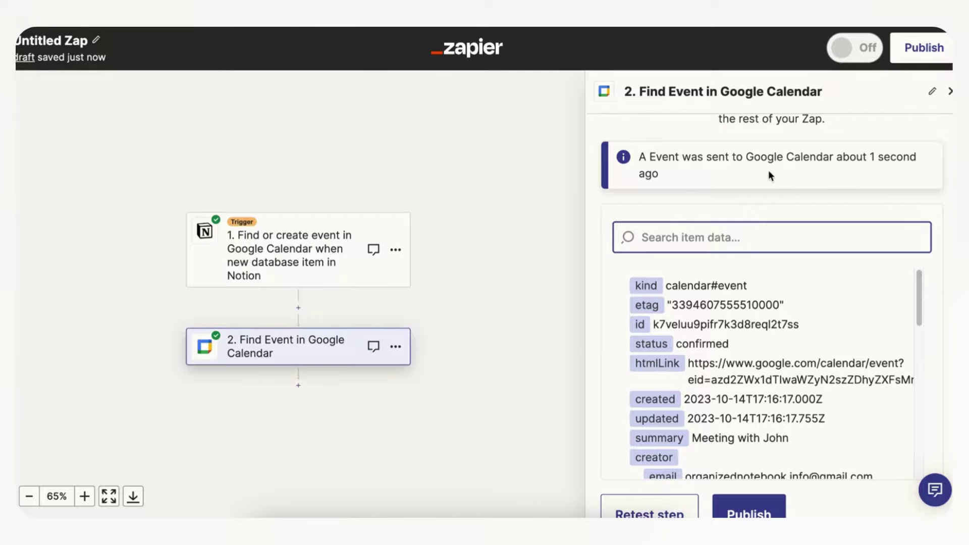
scroll(659, 259, "down", 1)
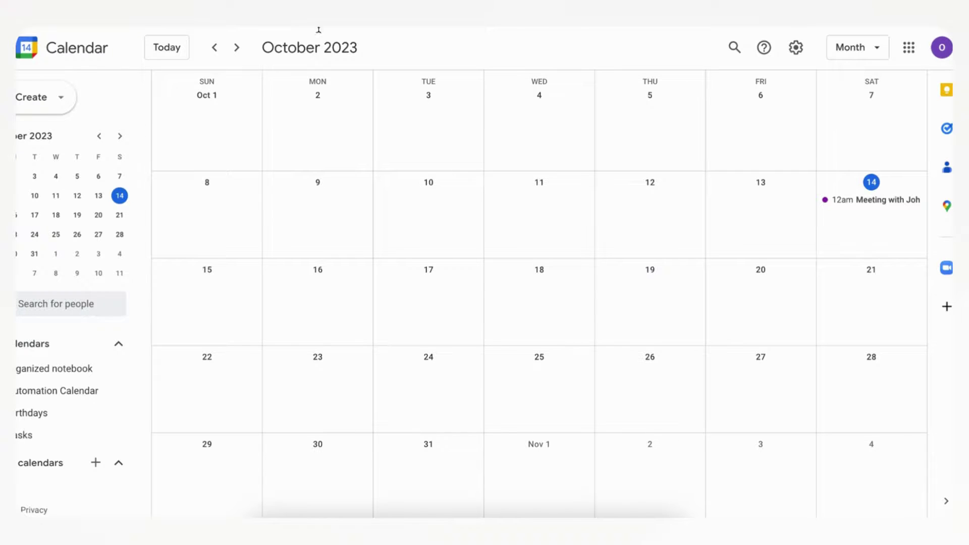
left_click(886, 201)
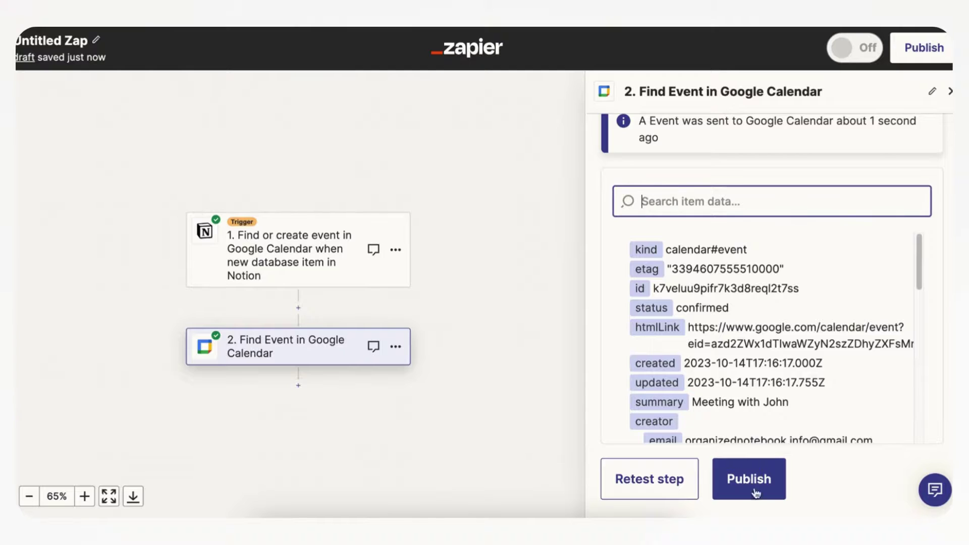
Step: Publish the zap and go back to the Zaps home list
left_click(750, 485)
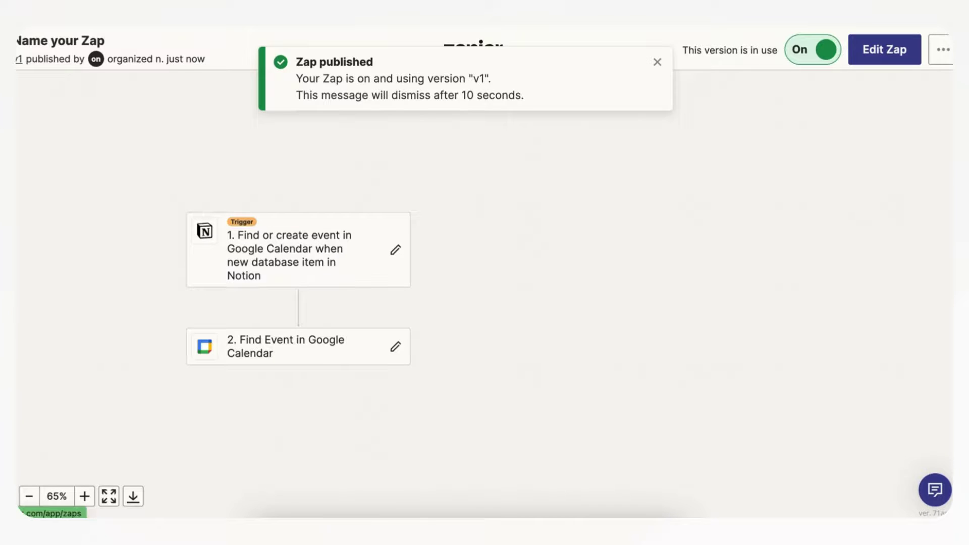
left_click(19, 40)
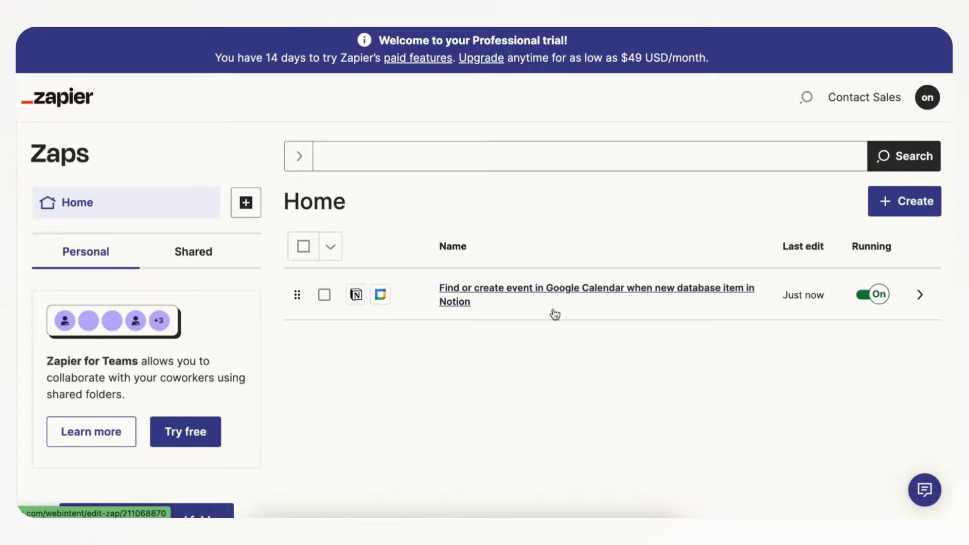
mouse_move(13, 394)
Step: Add a new row to the Notion Meeting Automation table with the meeting's name
left_click(484, 528)
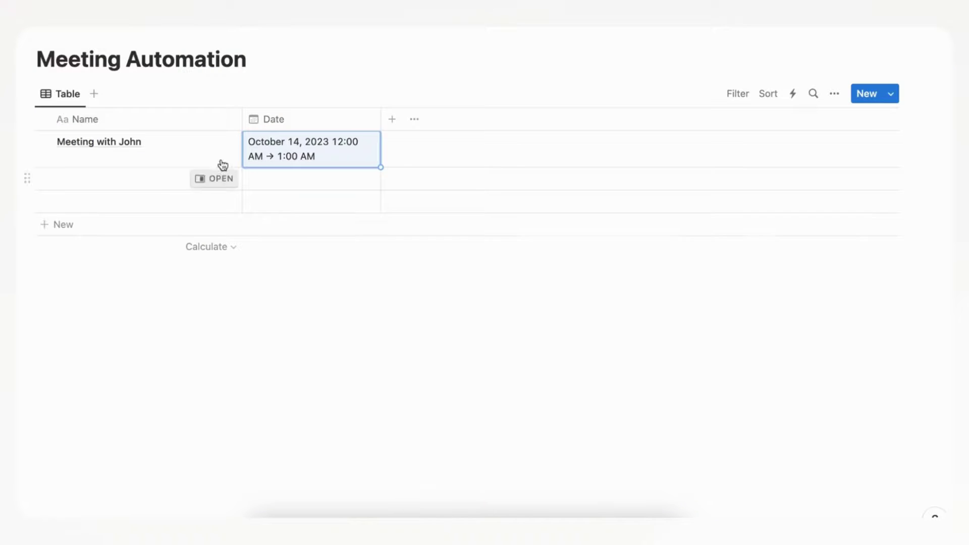
left_click(108, 228)
type("Meet")
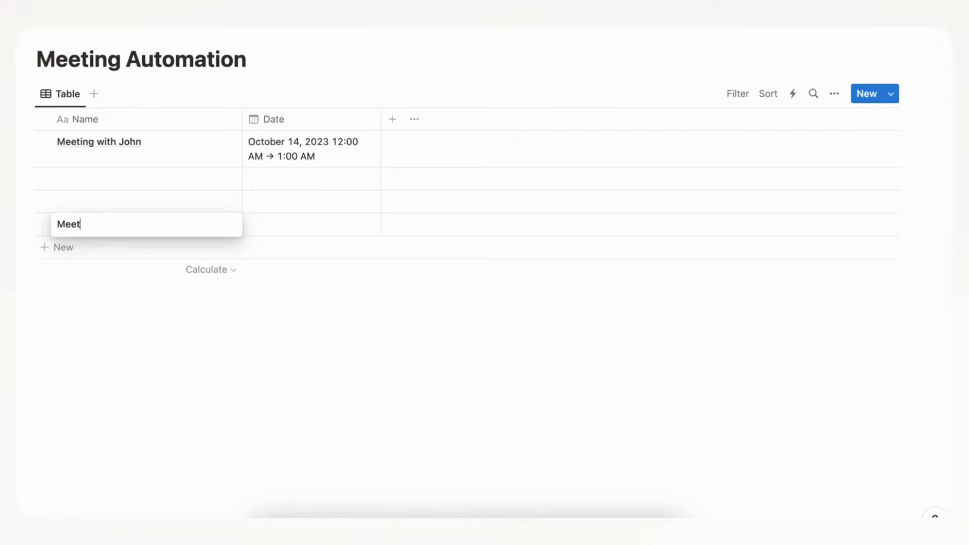
type("ing with Jack")
key("Return")
Step: Date the new meeting October 14, 2023, 5:00 AM → 6:00 AM, then return to Google Calendar
left_click(296, 226)
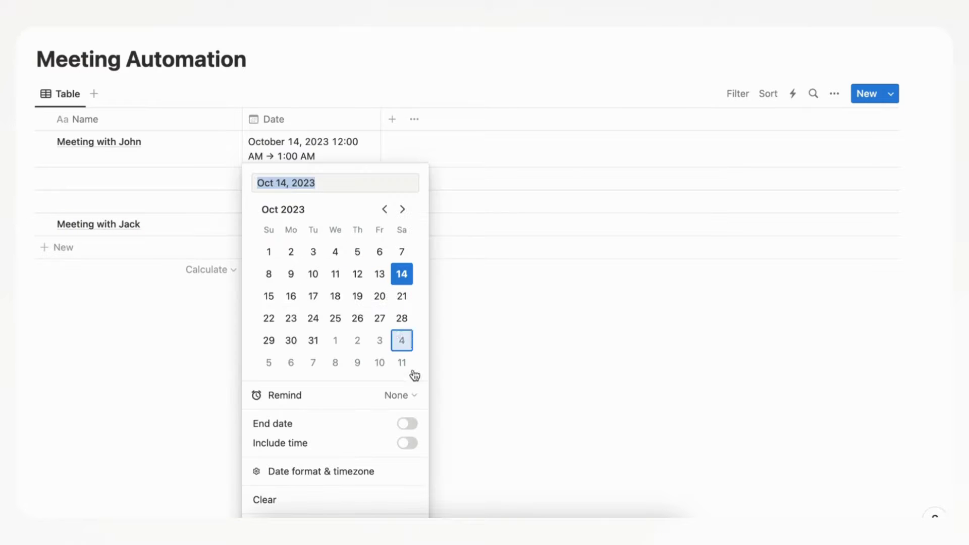
left_click(407, 426)
left_click(409, 443)
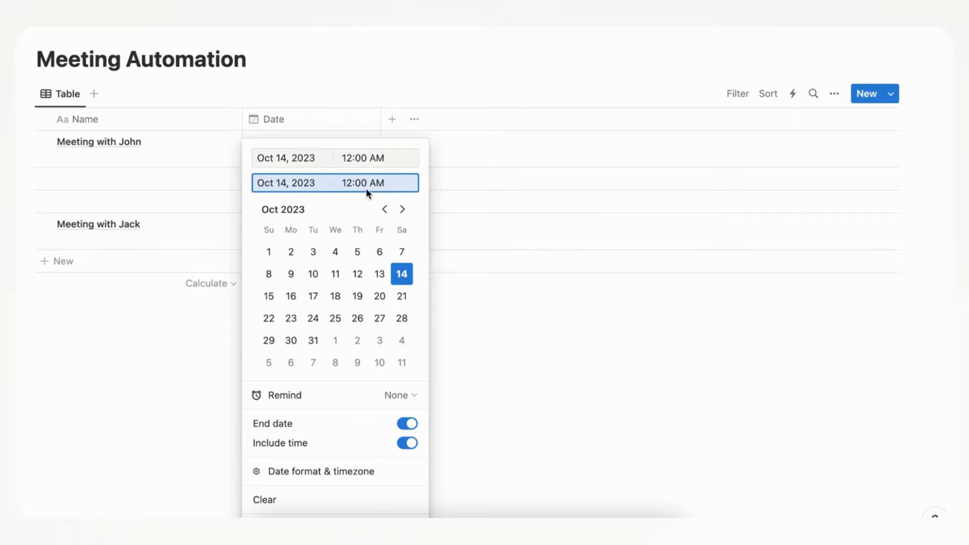
double_click(368, 158)
key("BackSpace")
type("5")
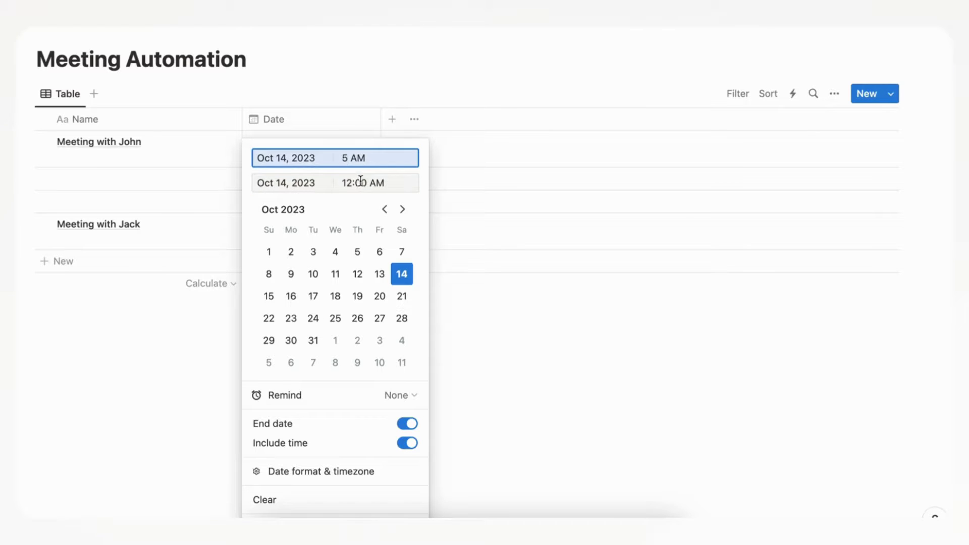
double_click(339, 184)
type("6")
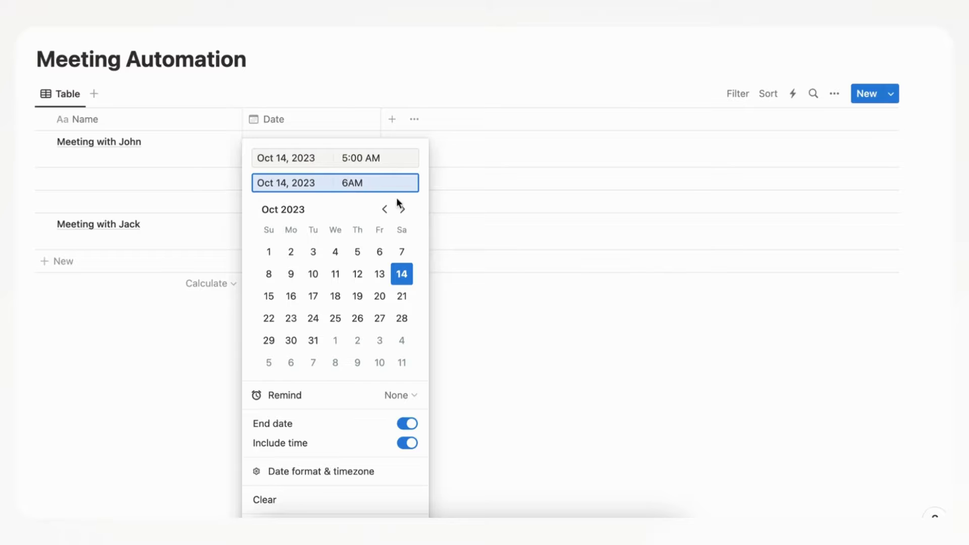
left_click(472, 428)
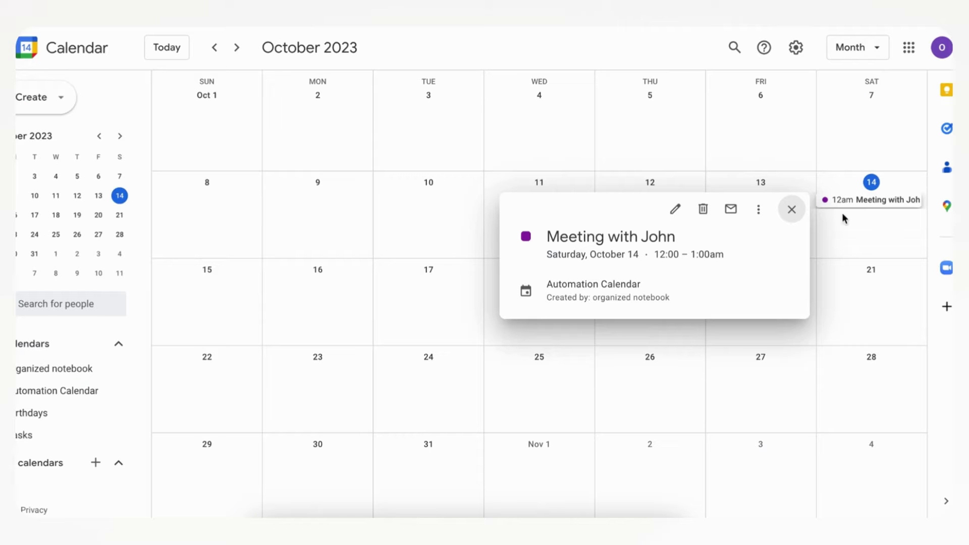
left_click(842, 213)
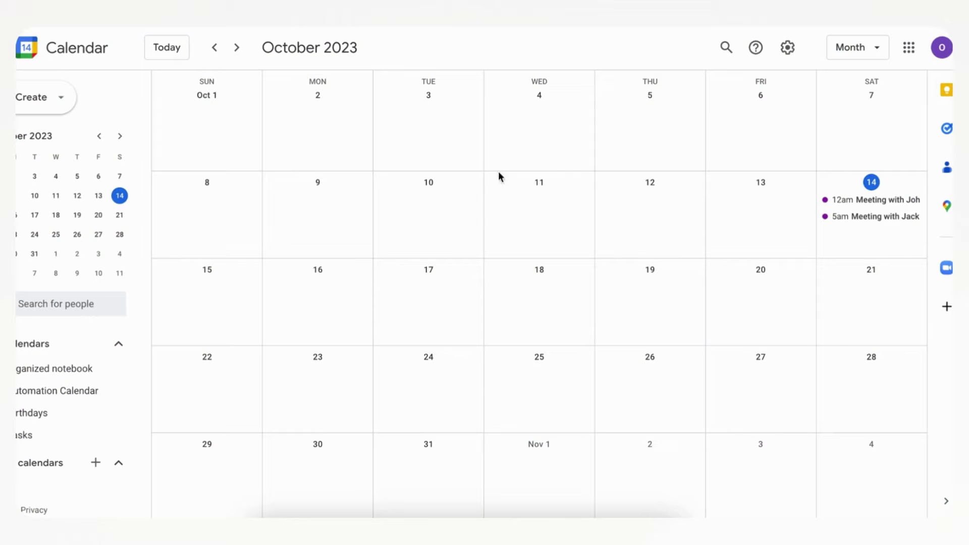
Step: Open the new 5:00–6:00am October 14 event in Google Calendar to verify it
left_click(870, 217)
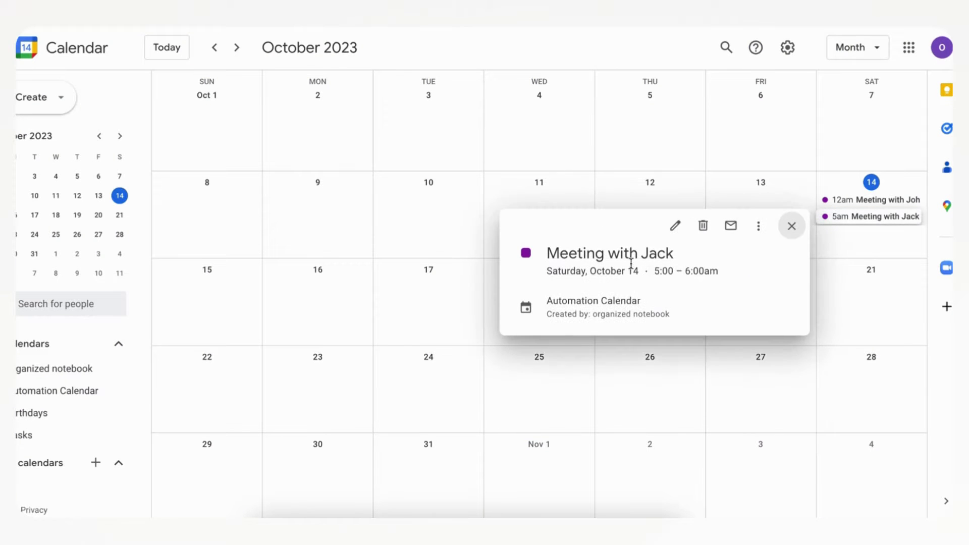
left_click(487, 525)
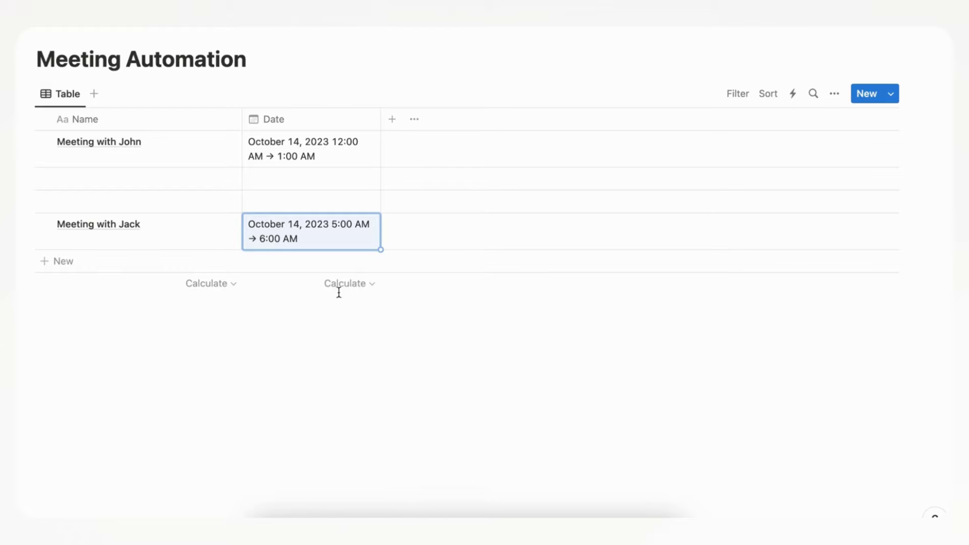